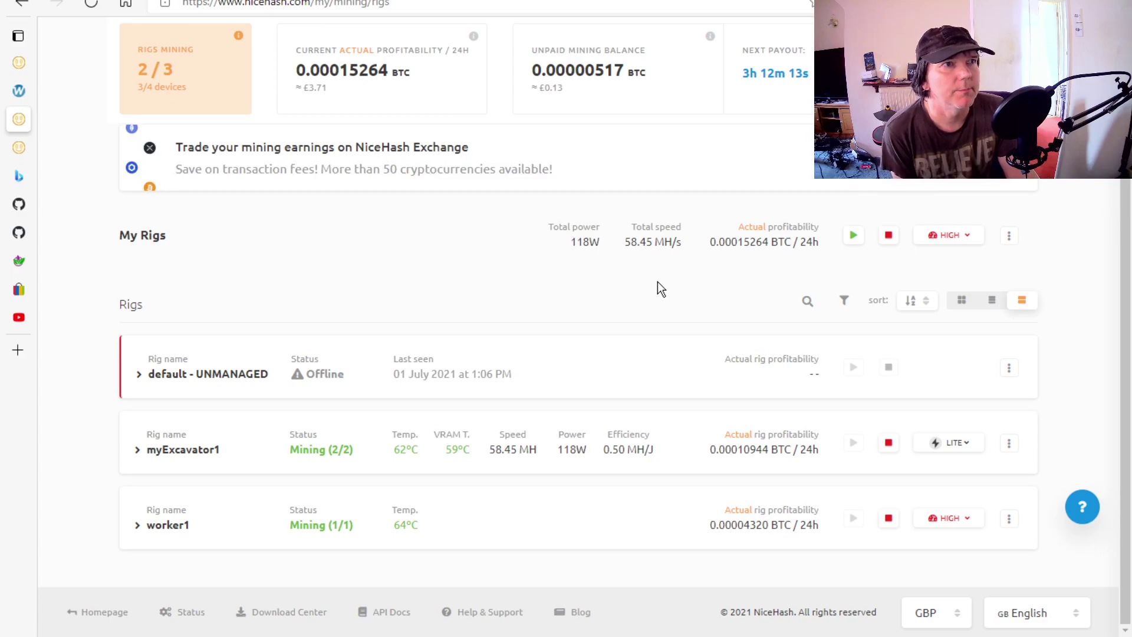
# - Review the mining rigs' status and compare their local and actual profitability in the rig manager
pyautogui.scroll(3, 657, 281)
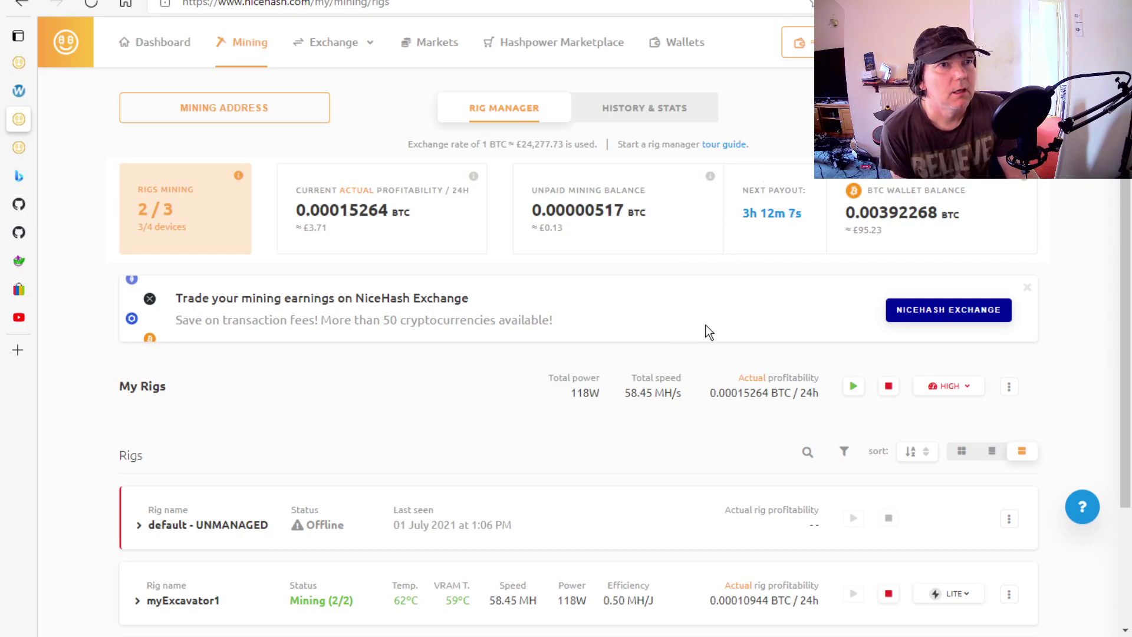
pyautogui.scroll(-3, 706, 325)
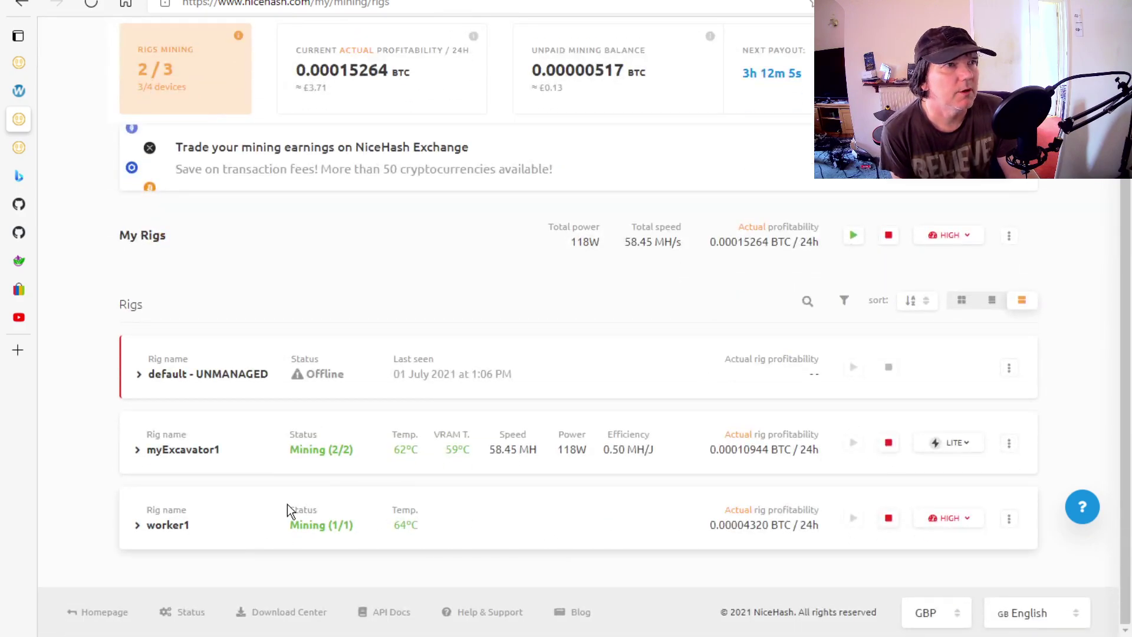
pyautogui.scroll(3, 298, 497)
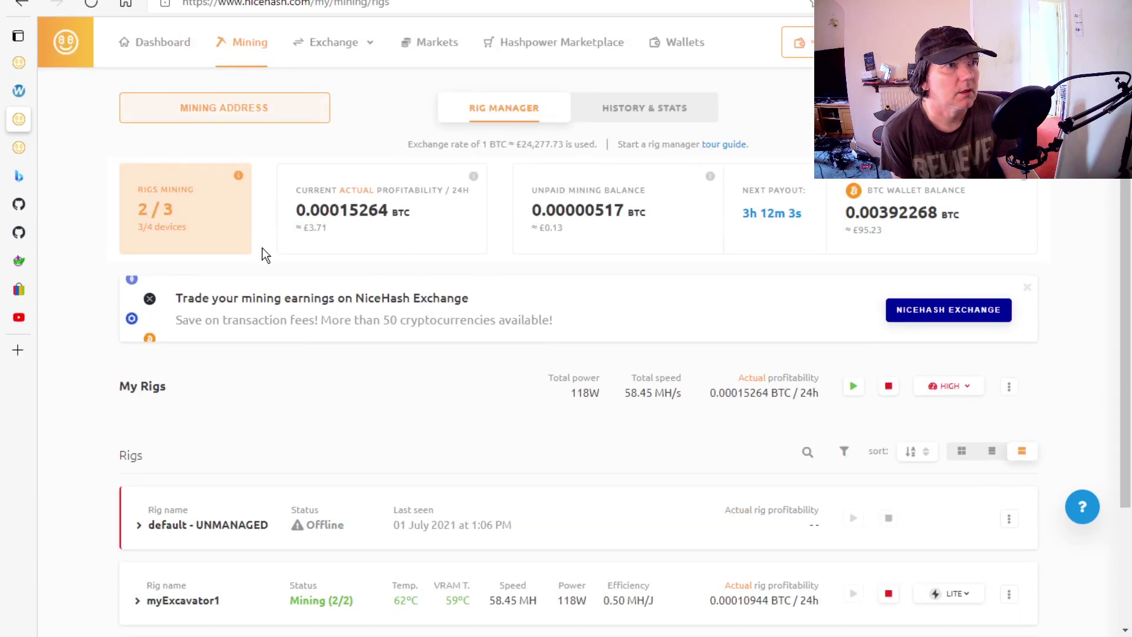
pyautogui.scroll(-3, 280, 289)
pyautogui.click(740, 511)
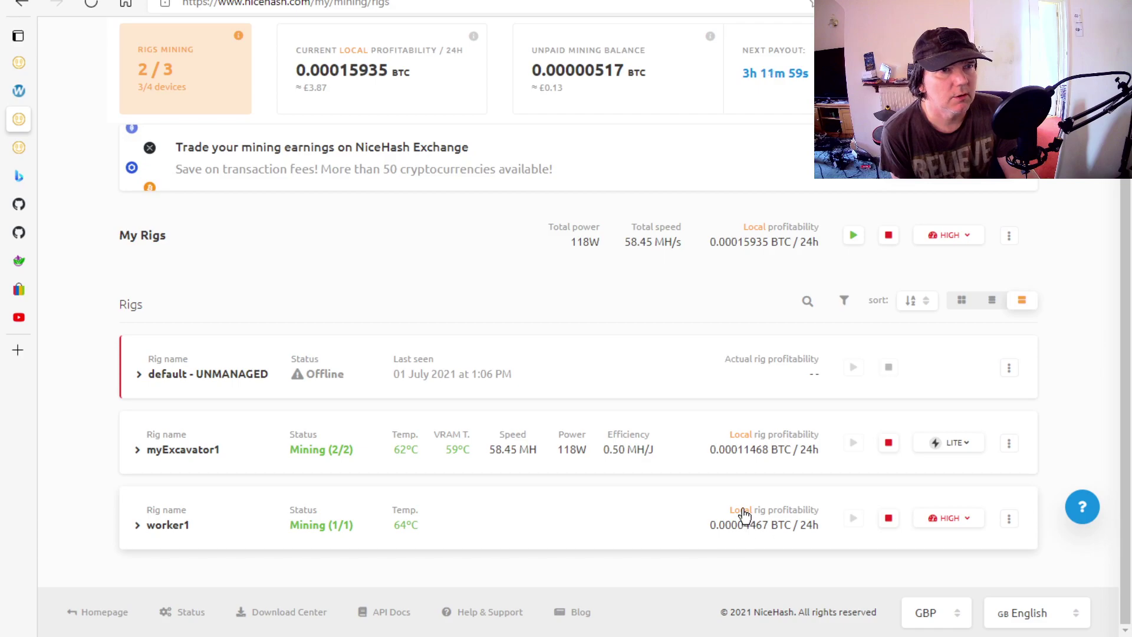
pyautogui.click(740, 511)
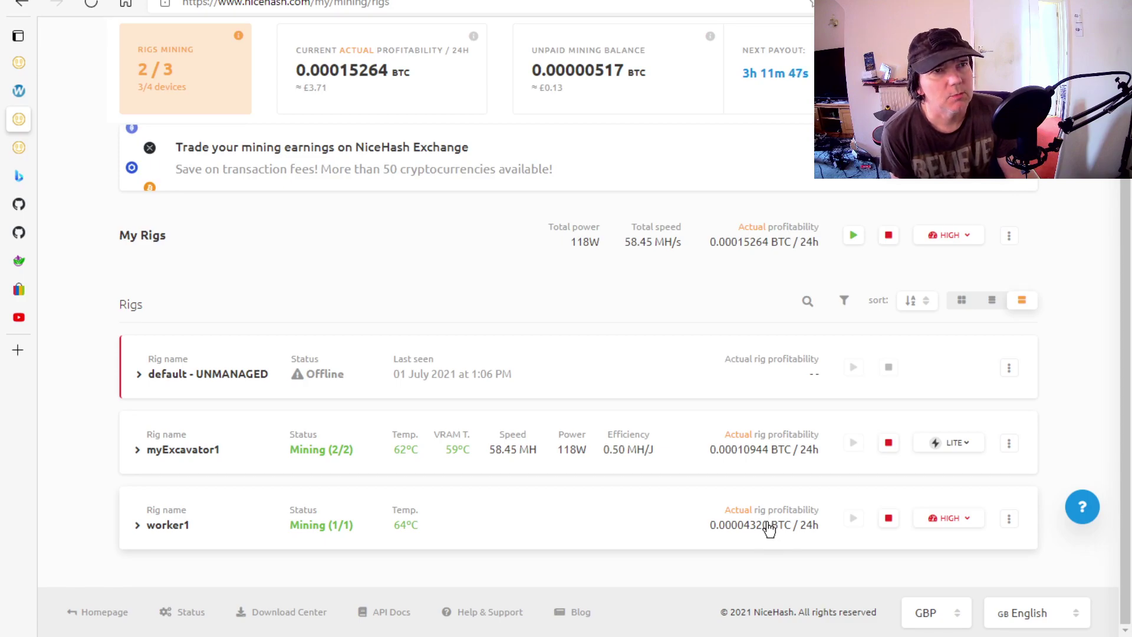
# - Open the blog post about Ergo and the Autolykos network upgrade and look through its introduction
pyautogui.scroll(3, 770, 528)
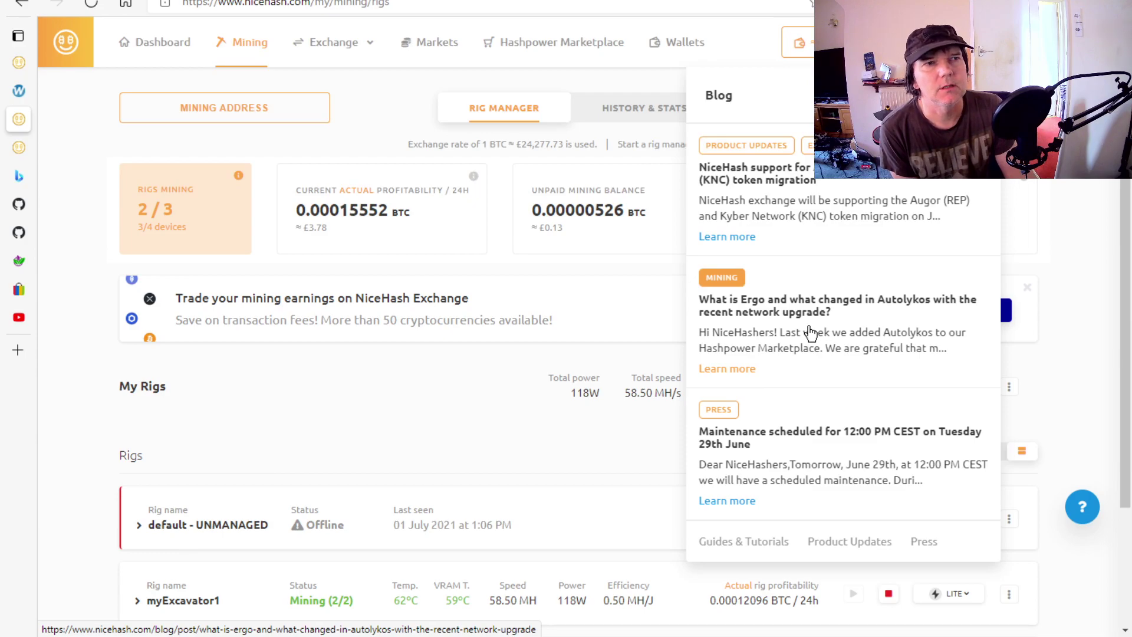
pyautogui.click(810, 332)
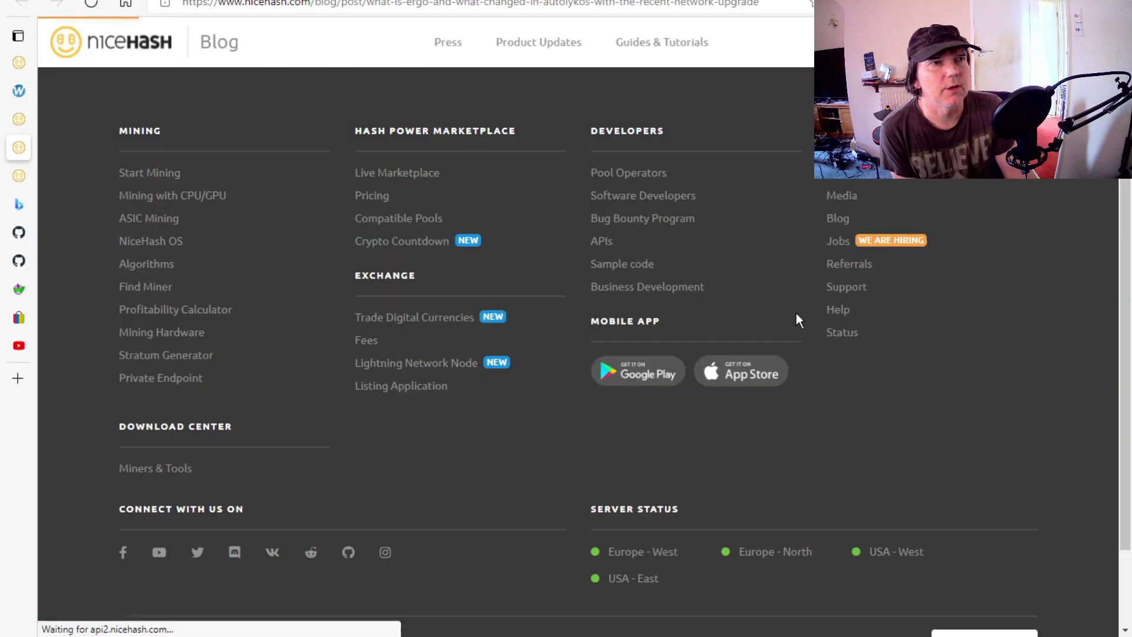
pyautogui.scroll(-3, 618, 260)
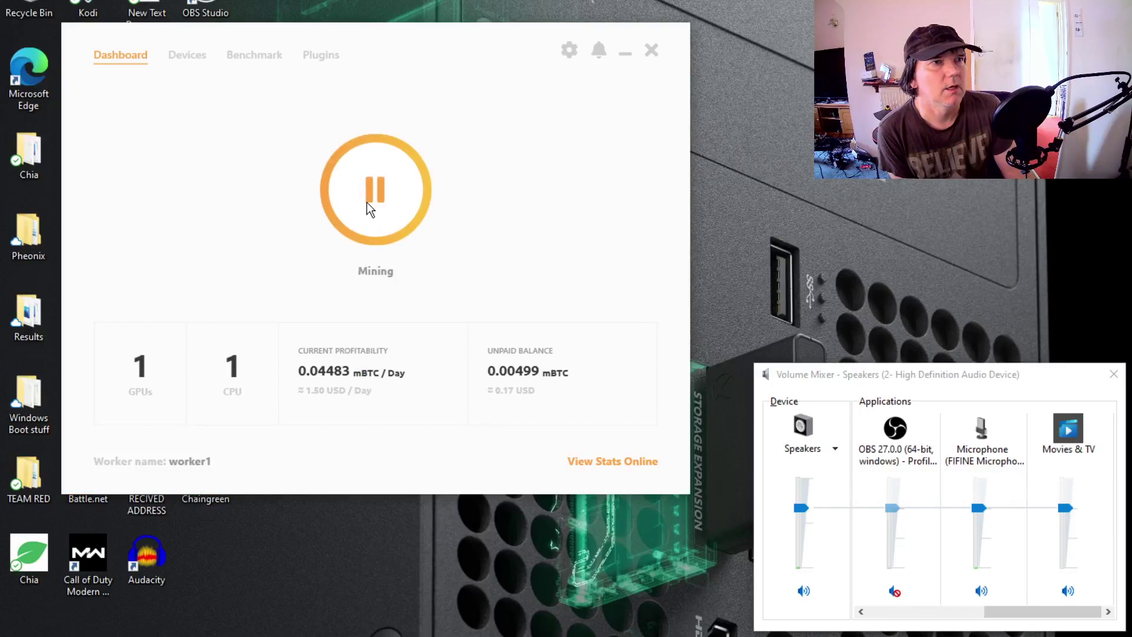
# - Switch to NiceHash Miner, stop mining, and review the Radeon RX 570's benchmark algorithms before putting the miner window away
pyautogui.click(372, 197)
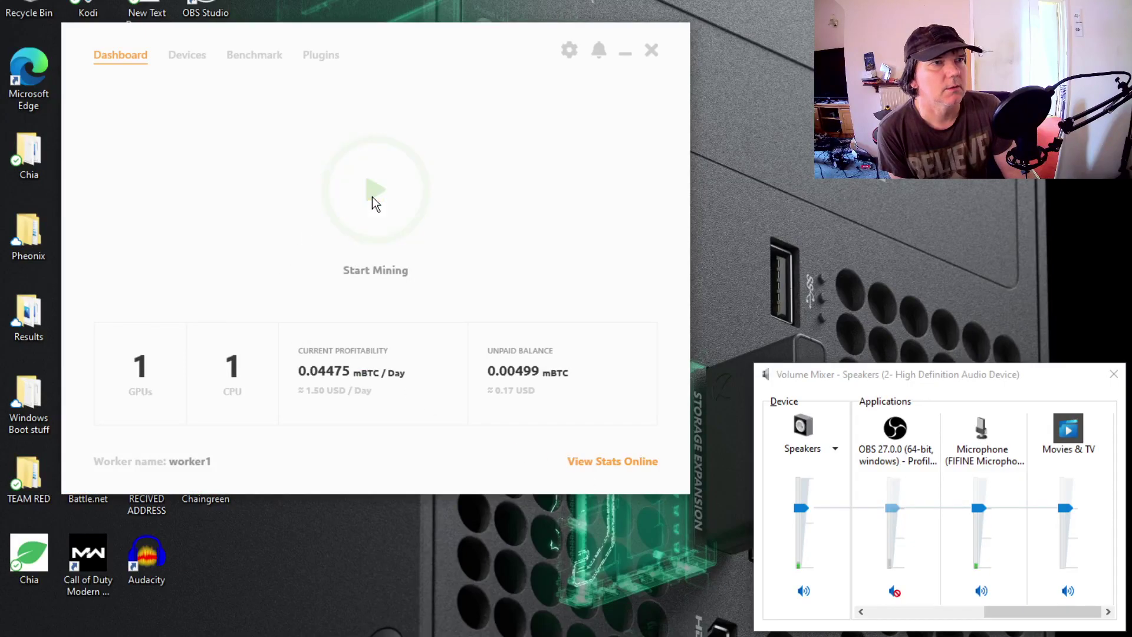
pyautogui.click(241, 61)
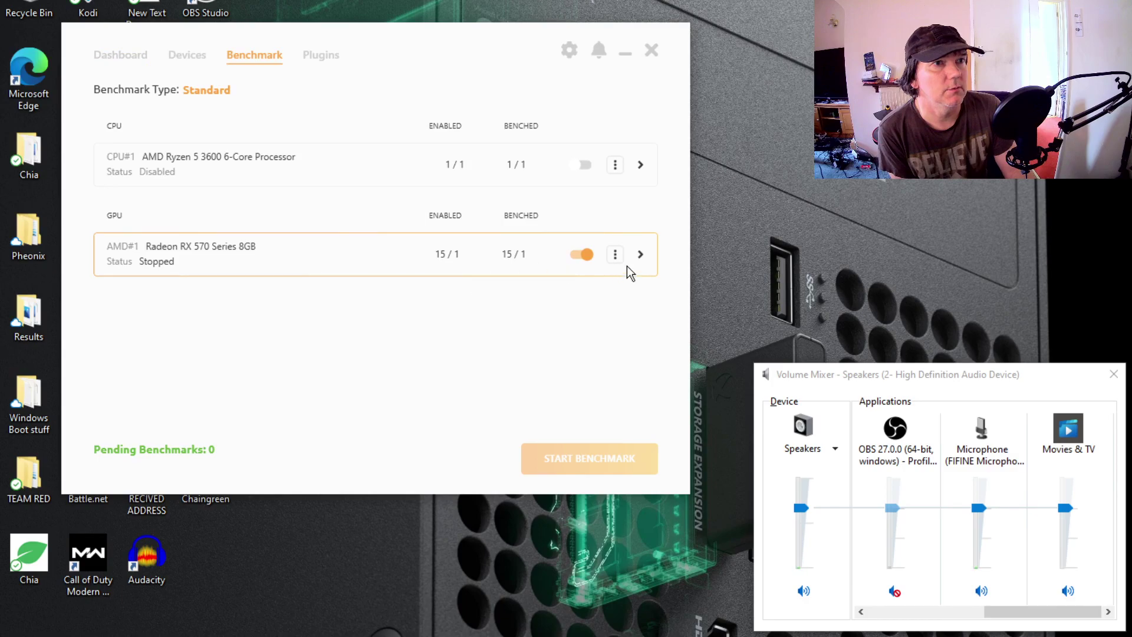
pyautogui.click(640, 254)
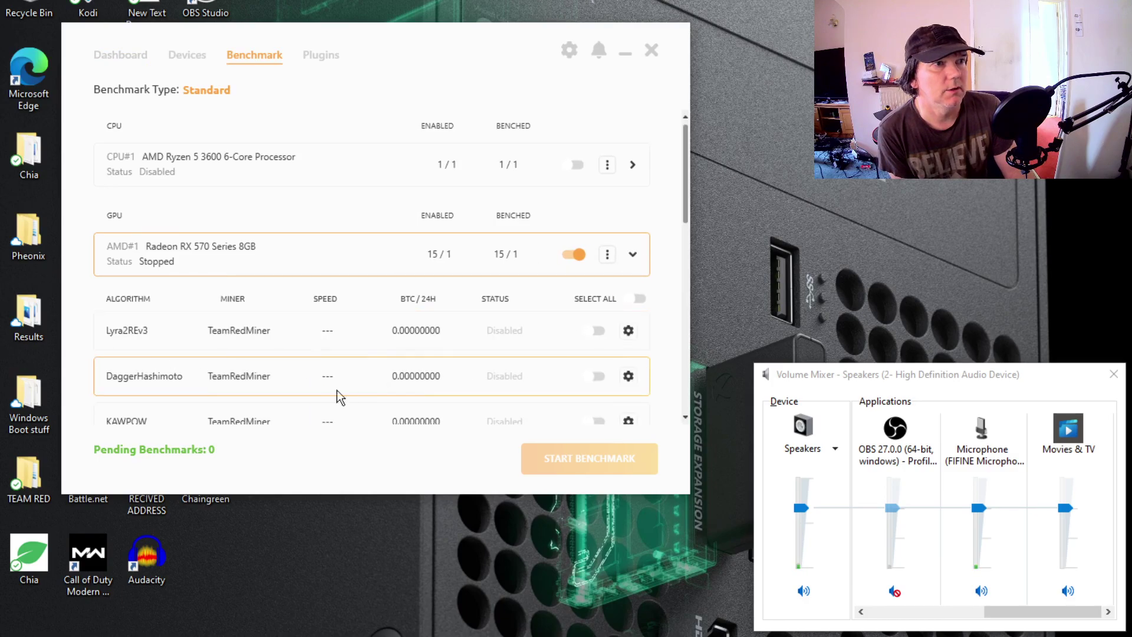
pyautogui.scroll(-4, 450, 352)
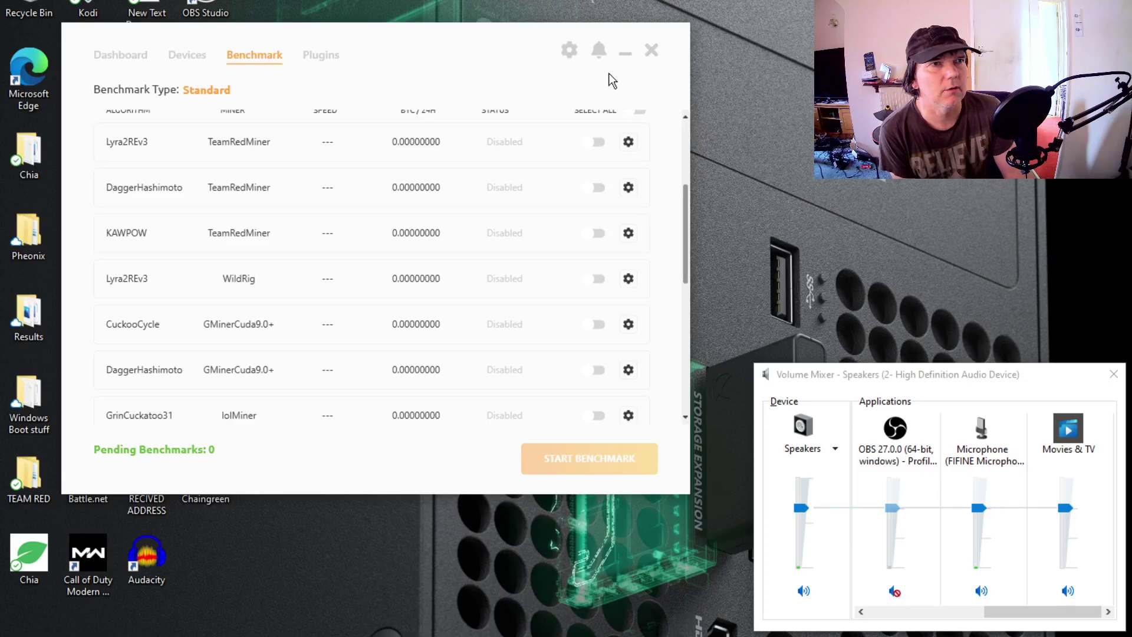
pyautogui.click(625, 53)
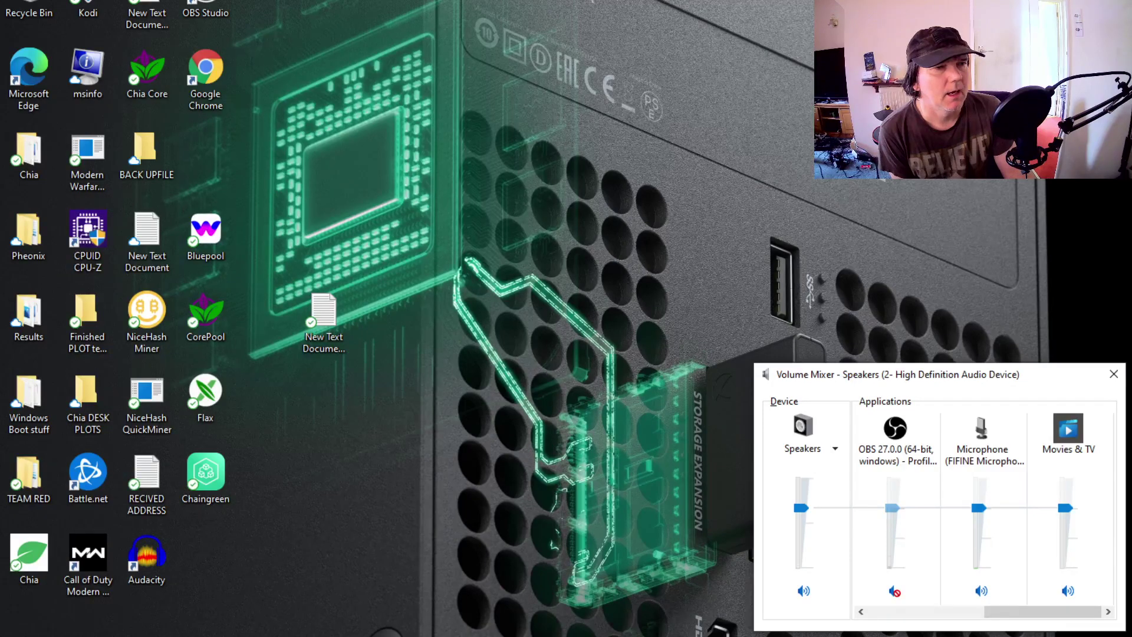
# - In File Explorer, open the NBMiner_Win folder inside NBMiner_38.1_Win in Downloads
pyautogui.click(432, 633)
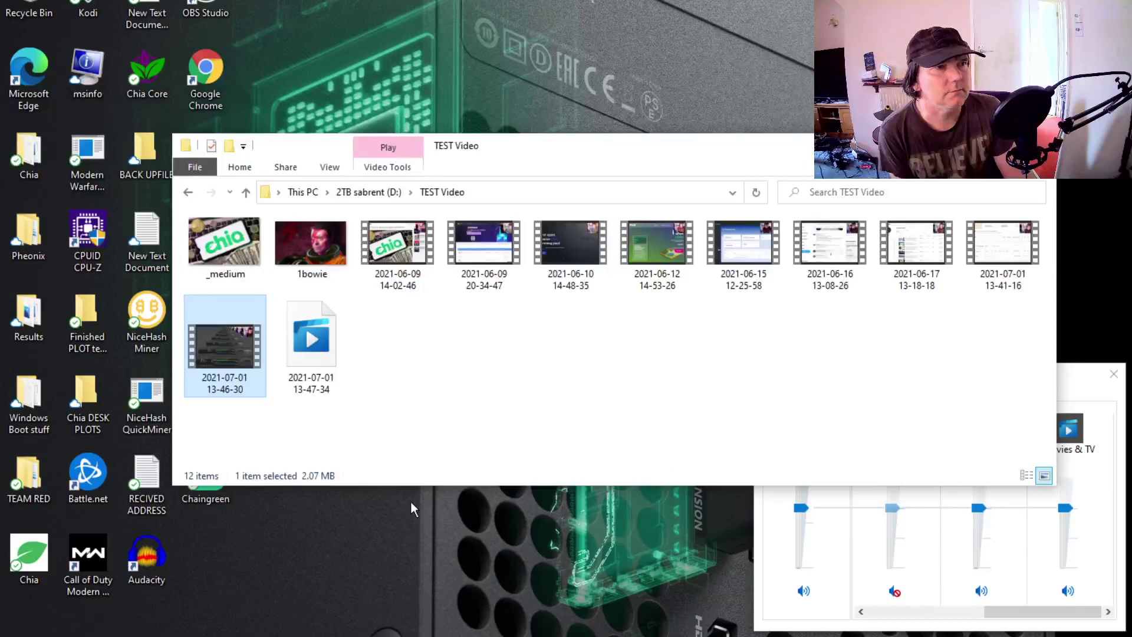
pyautogui.click(433, 634)
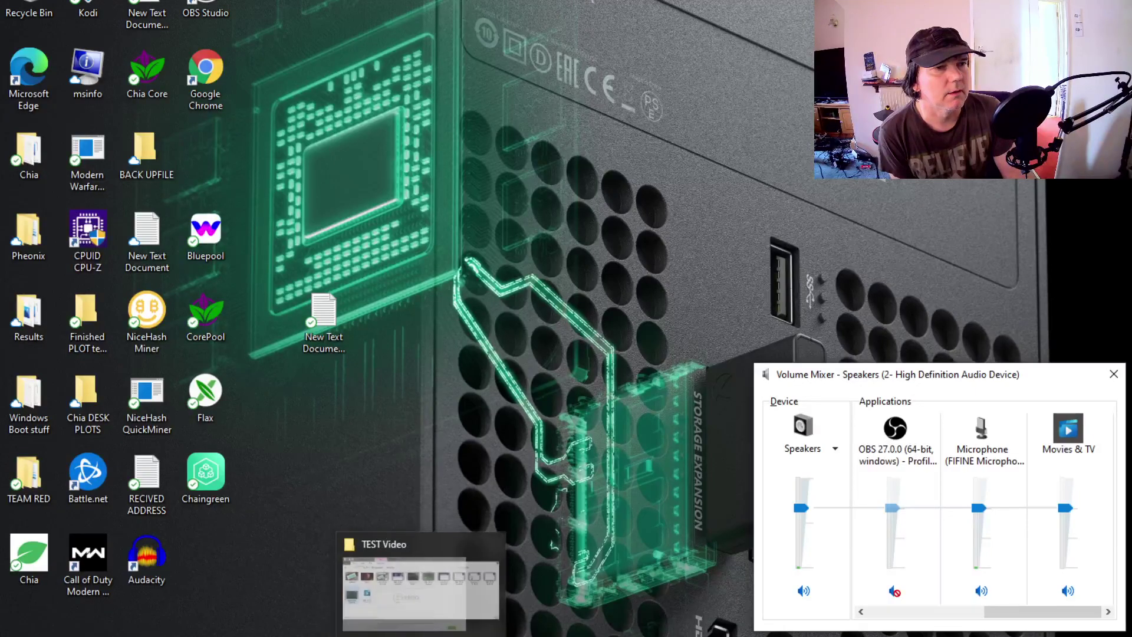
pyautogui.click(406, 626)
pyautogui.click(246, 192)
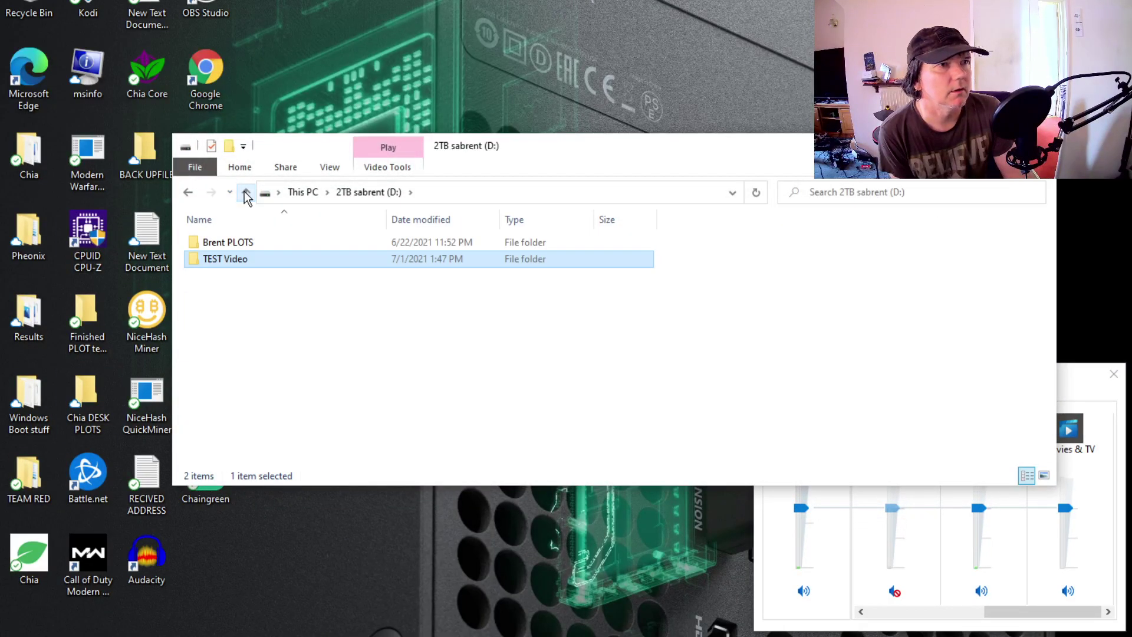
pyautogui.click(246, 193)
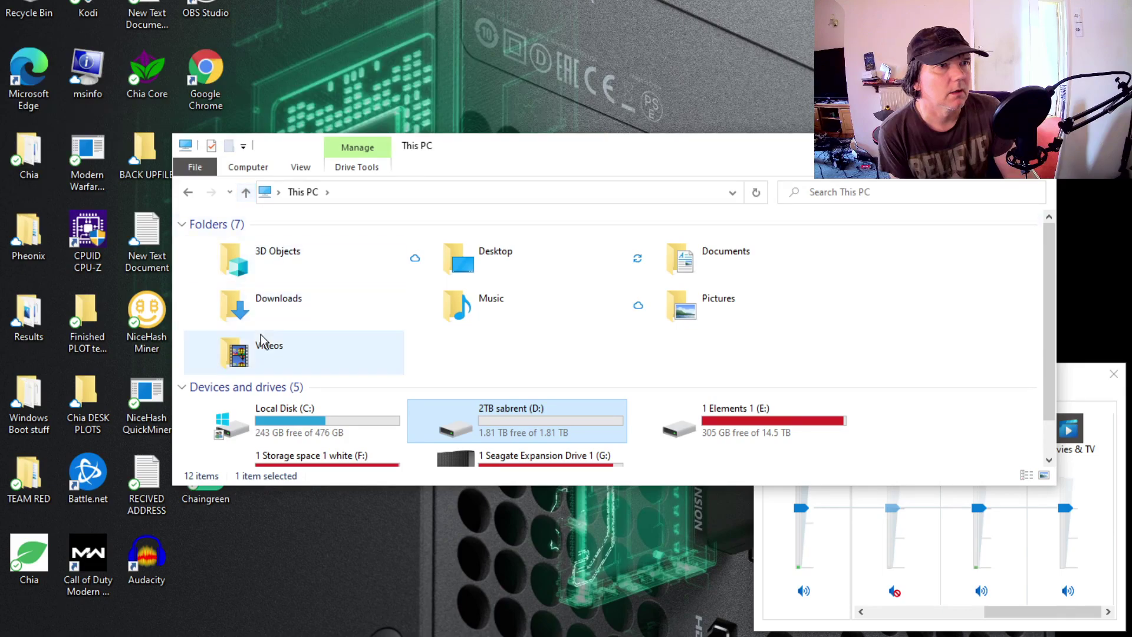
pyautogui.click(274, 315)
pyautogui.doubleClick(272, 309)
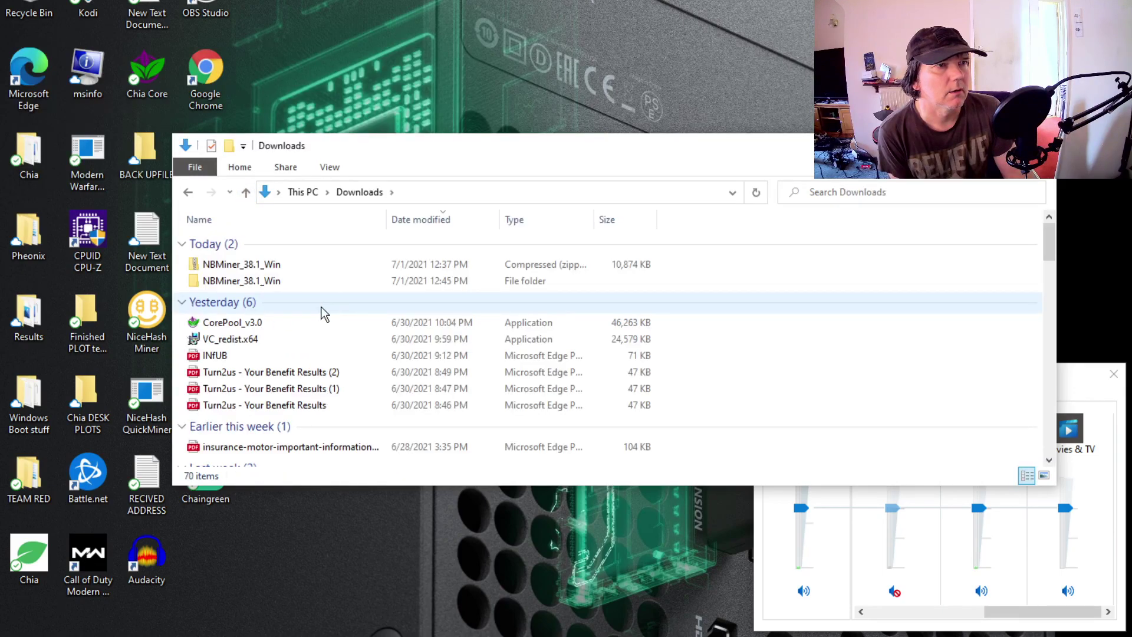
pyautogui.doubleClick(230, 283)
pyautogui.doubleClick(232, 248)
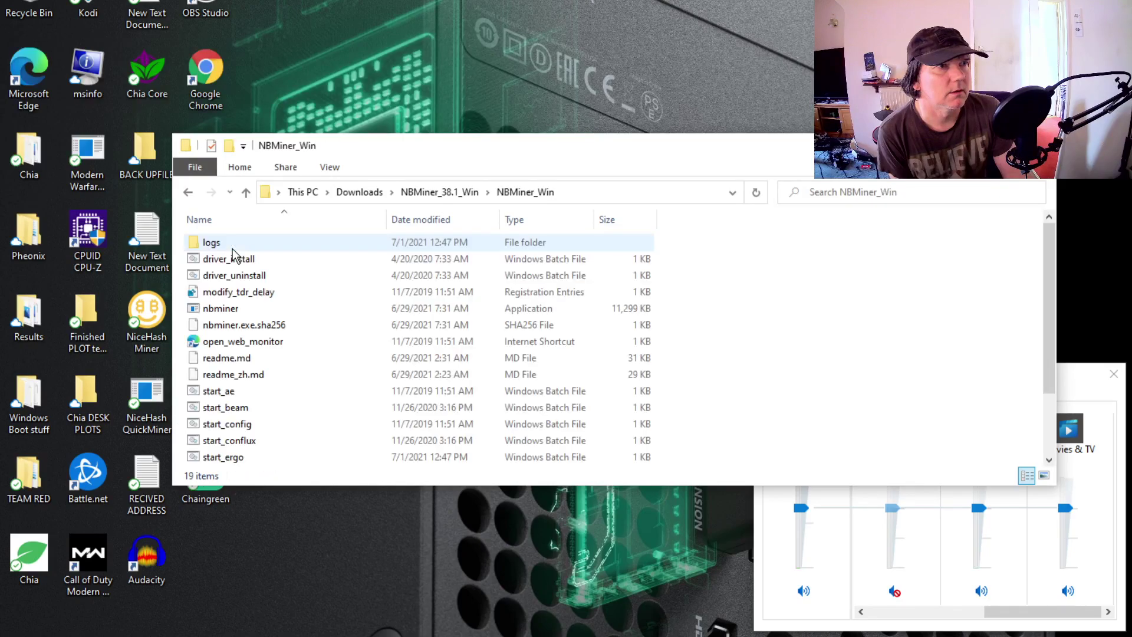
# - Run the start_ergo batch file and minimize the miner console and the folder window
pyautogui.scroll(-2, 306, 363)
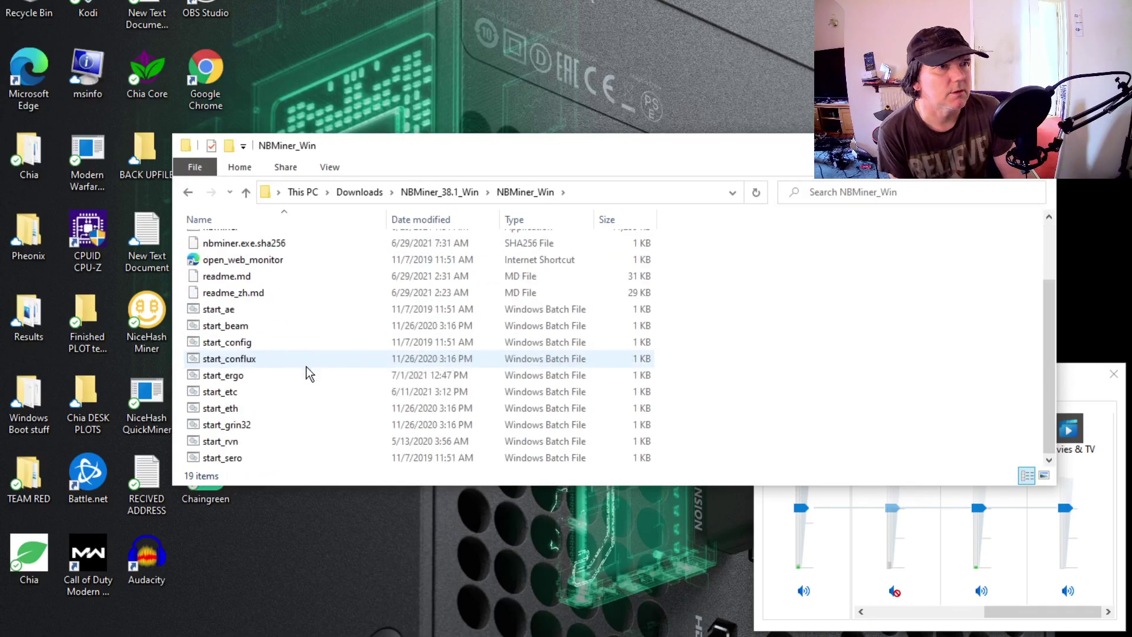
pyautogui.doubleClick(212, 378)
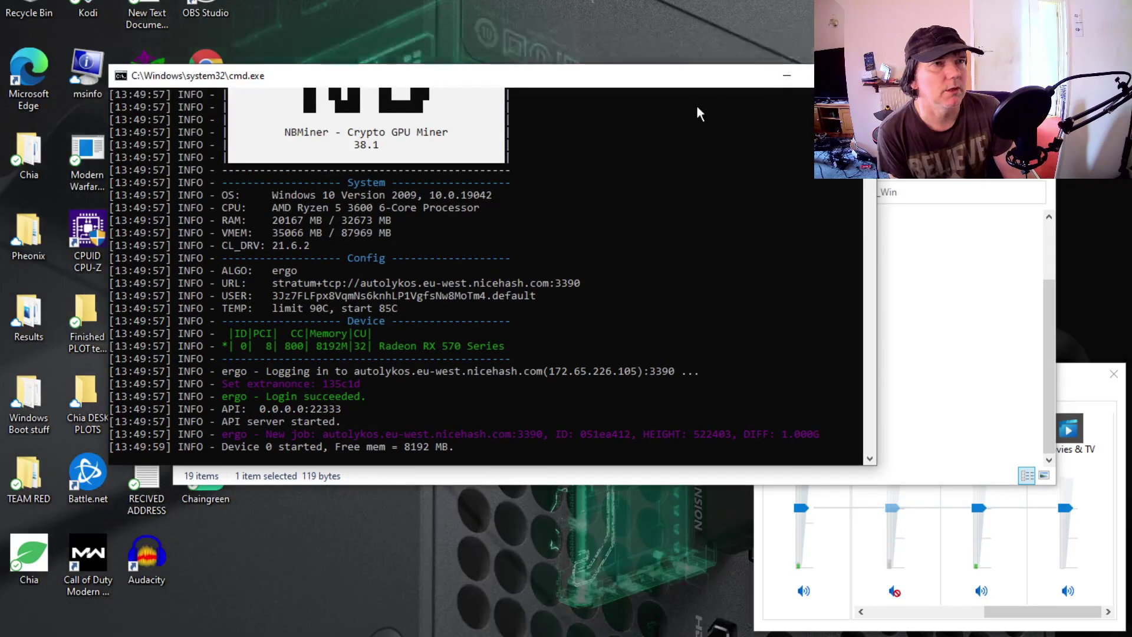
pyautogui.click(787, 75)
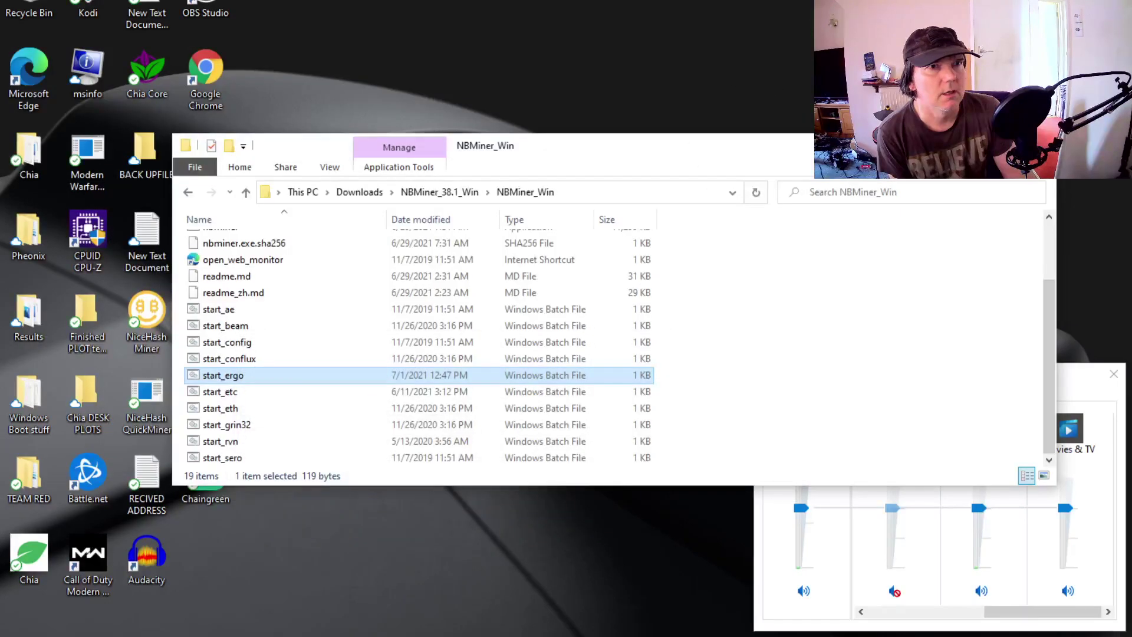
pyautogui.click(988, 146)
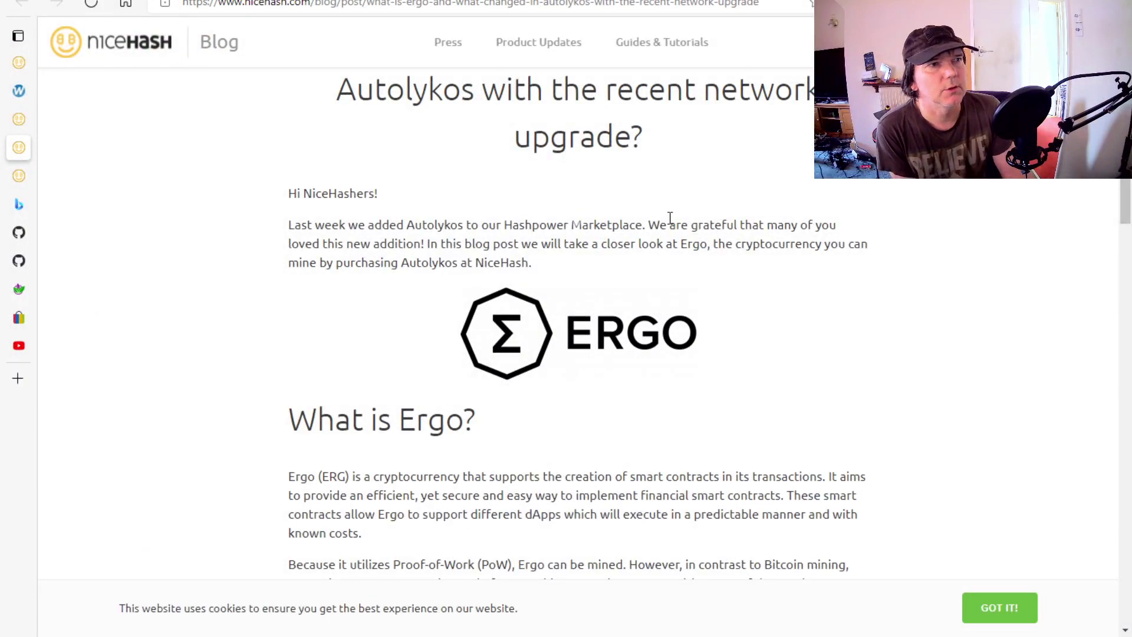
# - Return to the NiceHash rig manager in the browser and check the status of all rigs
pyautogui.moveTo(17, 151)
pyautogui.click(59, 120)
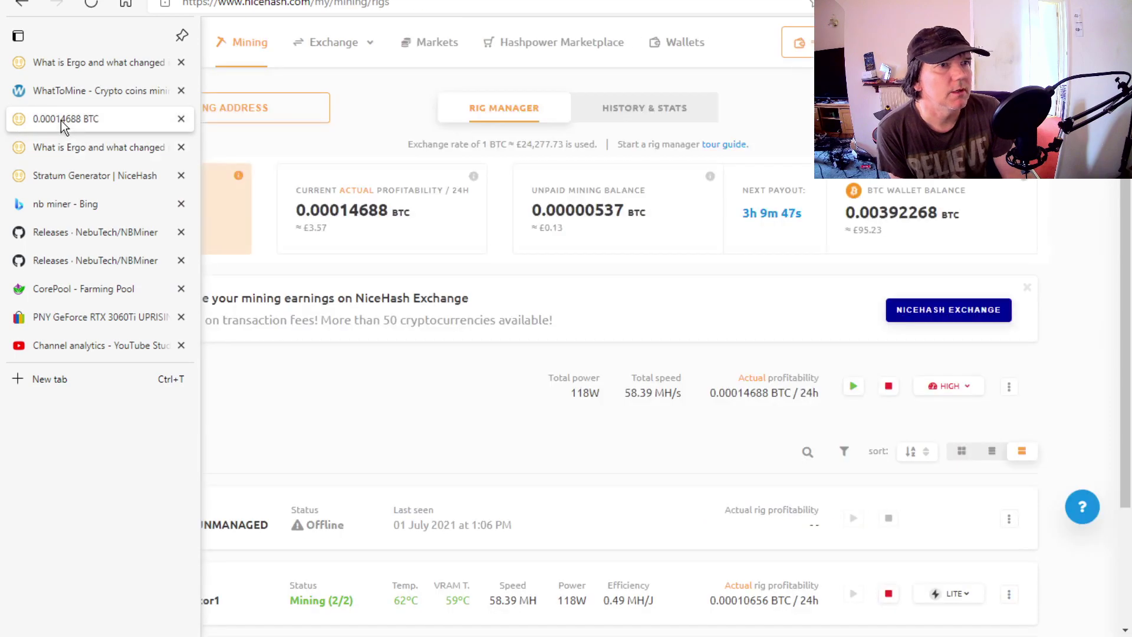
pyautogui.scroll(-3, 517, 297)
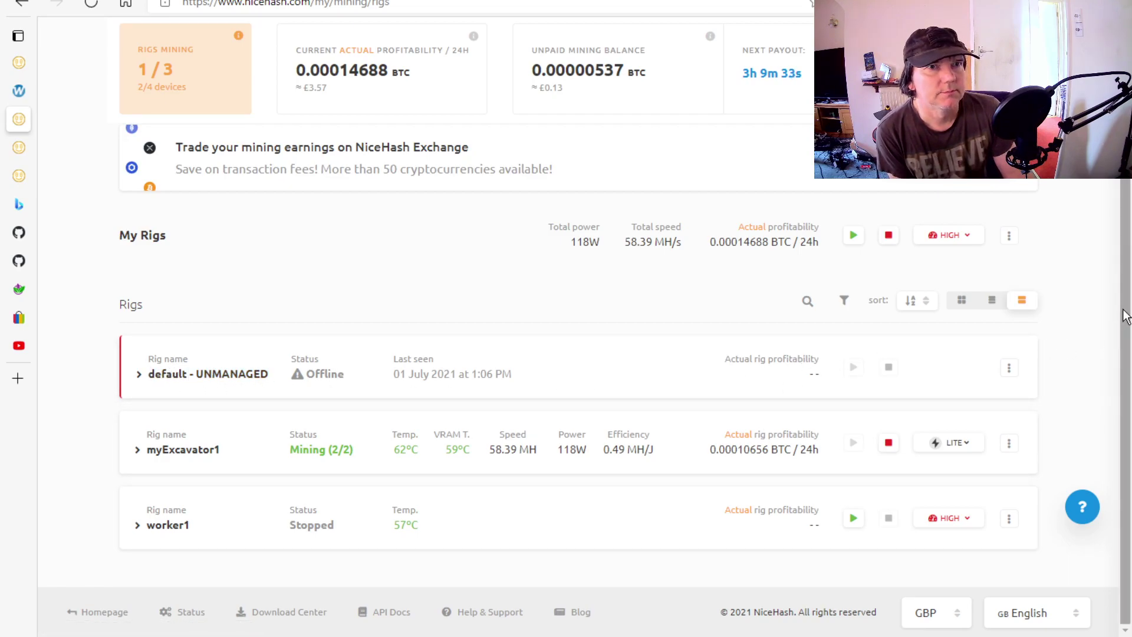
pyautogui.scroll(3, 1038, 342)
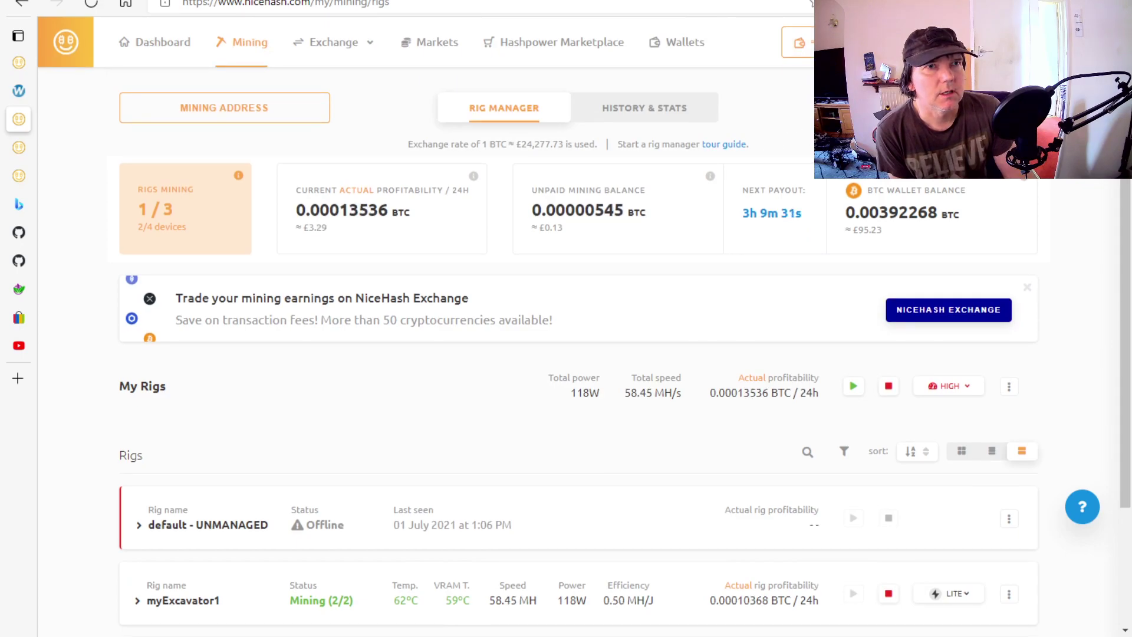
# - Reopen the Ergo and Autolykos blog post from the rig manager page and read its "What is Ergo?" section
pyautogui.click(799, 42)
pyautogui.click(774, 313)
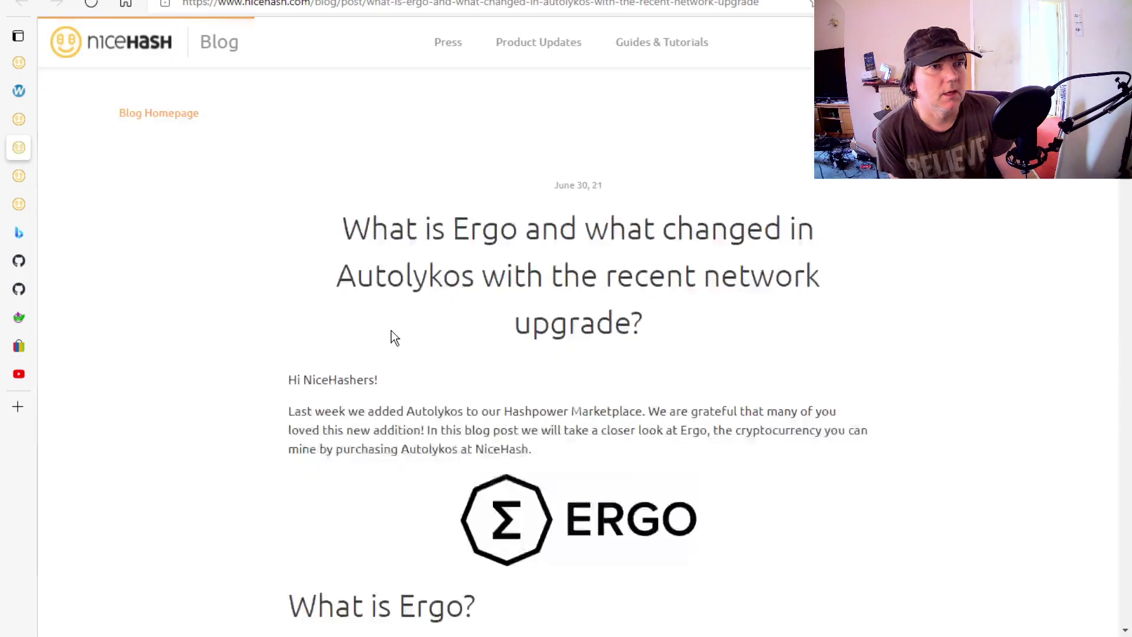
pyautogui.scroll(-7, 639, 331)
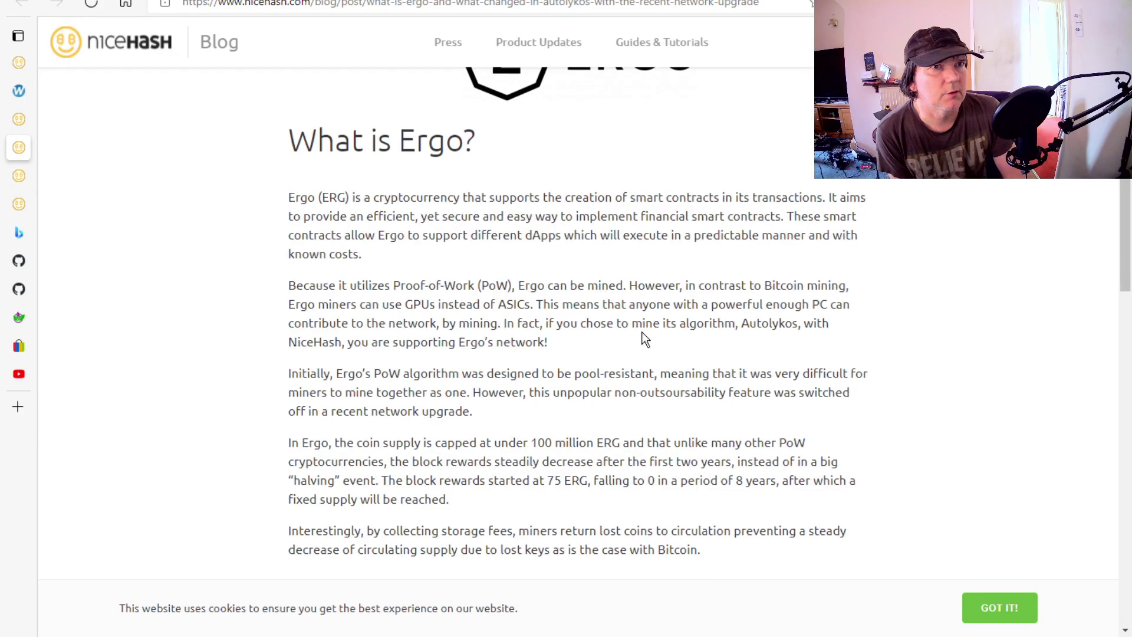
pyautogui.scroll(-5, 641, 334)
pyautogui.scroll(3, 642, 331)
pyautogui.scroll(5, 642, 330)
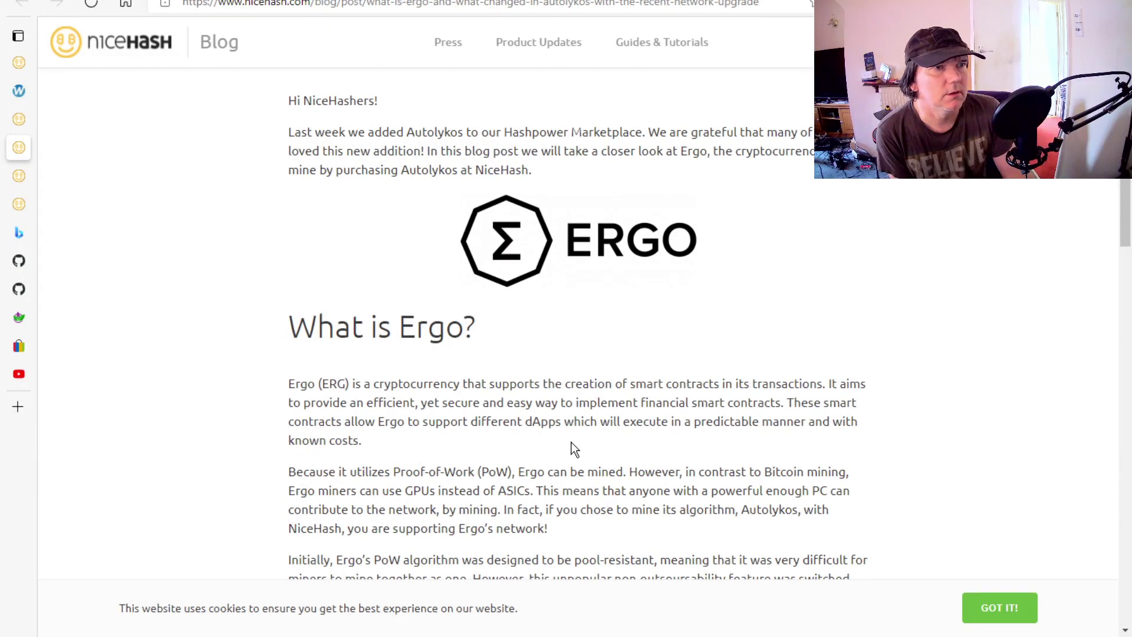
pyautogui.scroll(-2, 572, 450)
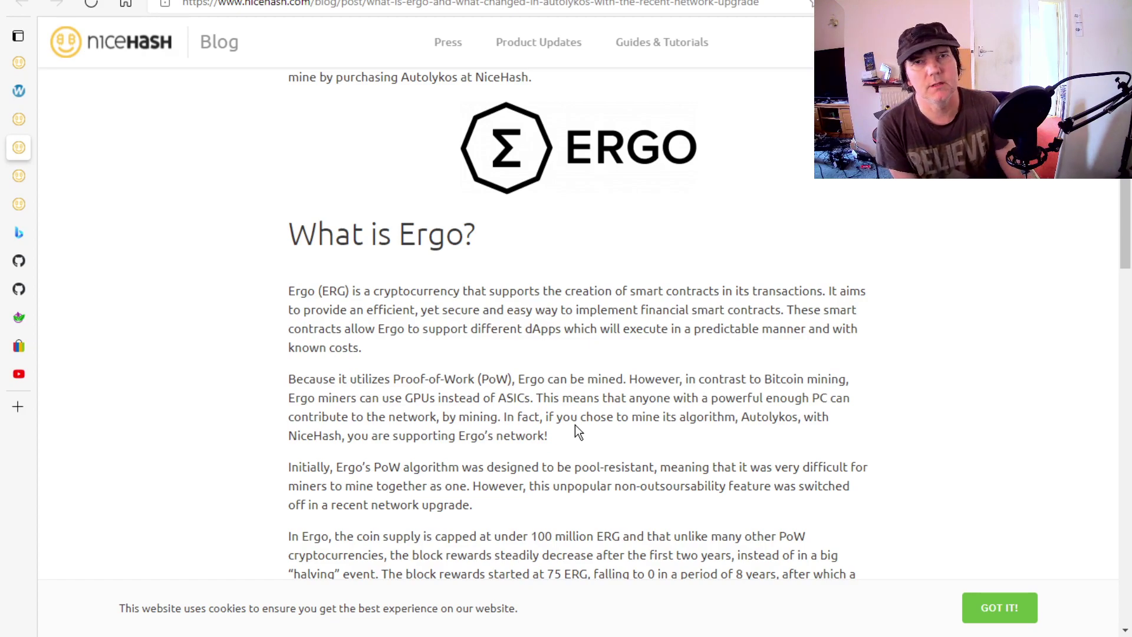
# - Search the web for "eip 1559" in a new browser tab
pyautogui.click(33, 412)
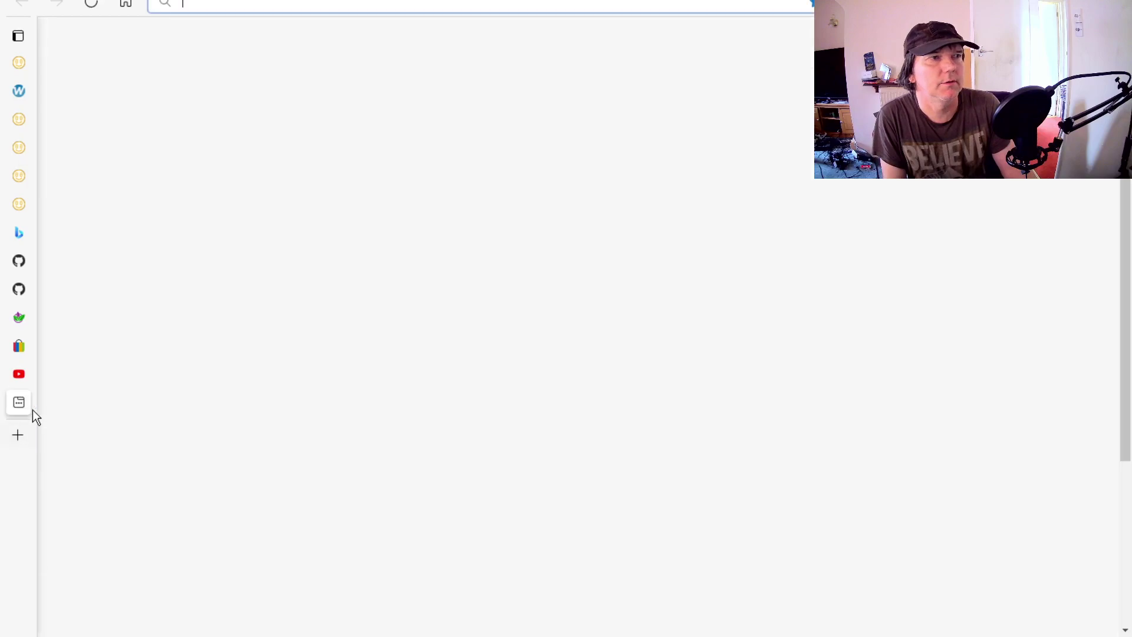
pyautogui.click(360, 61)
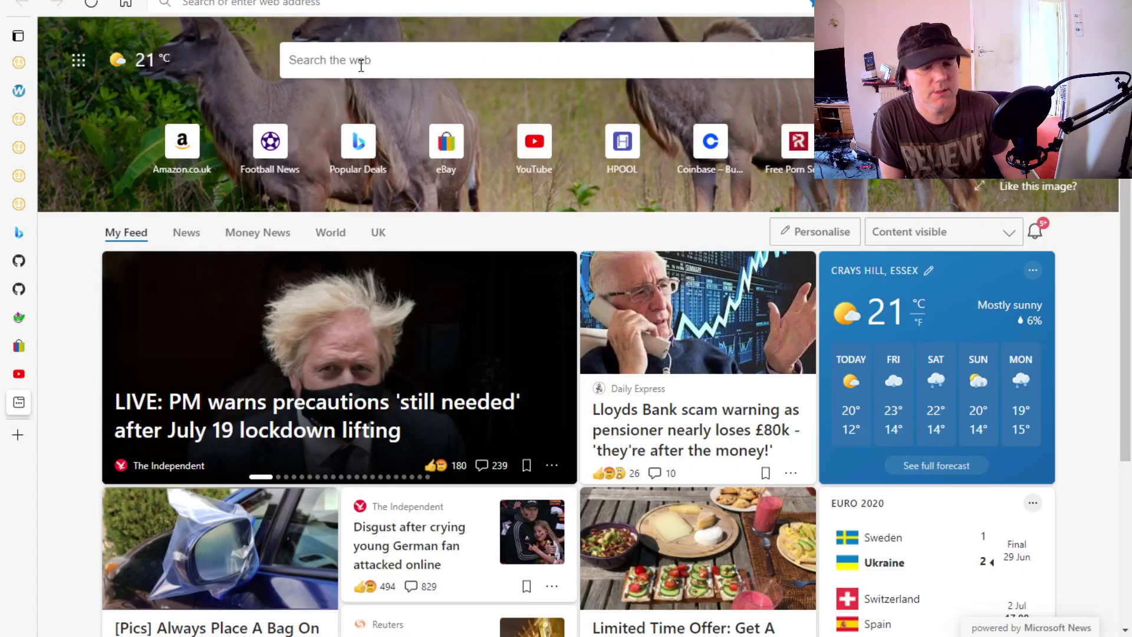
pyautogui.click(362, 65)
pyautogui.write('e')
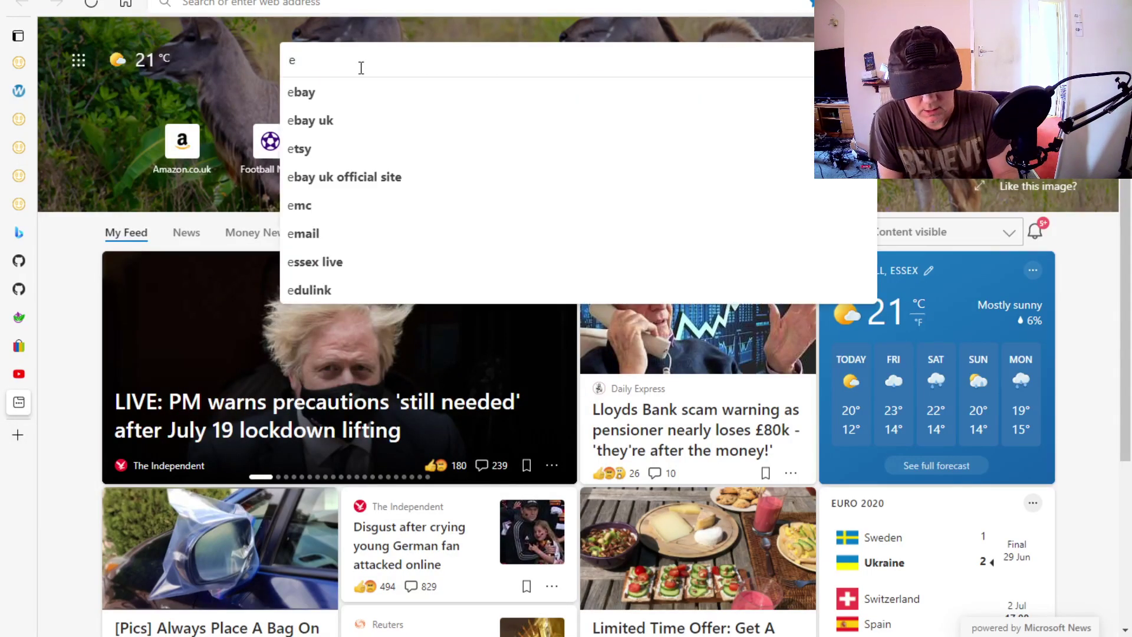
pyautogui.write('ip 1')
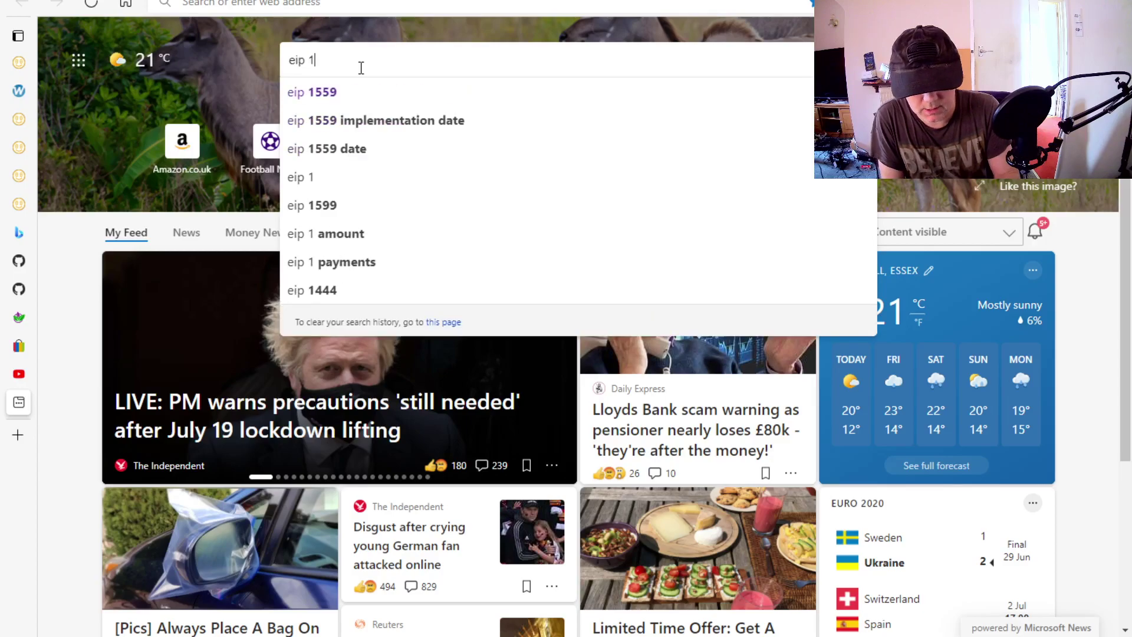
pyautogui.write('559')
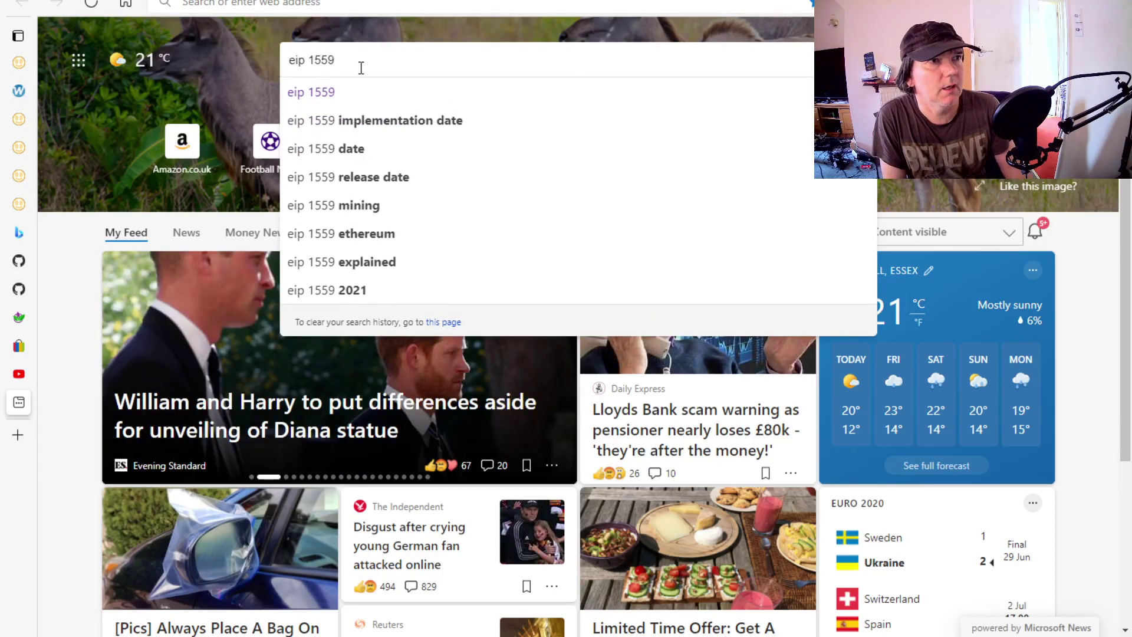
pyautogui.press('Return')
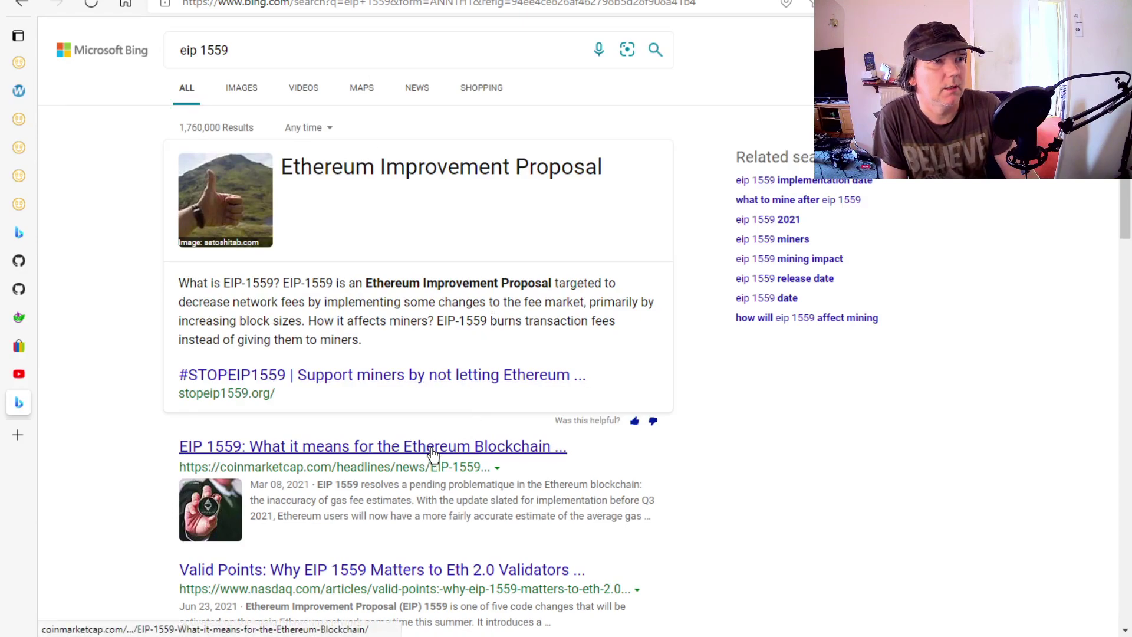
# - Look over the EIP 1559 search results and close that search tab
pyautogui.scroll(-3, 434, 452)
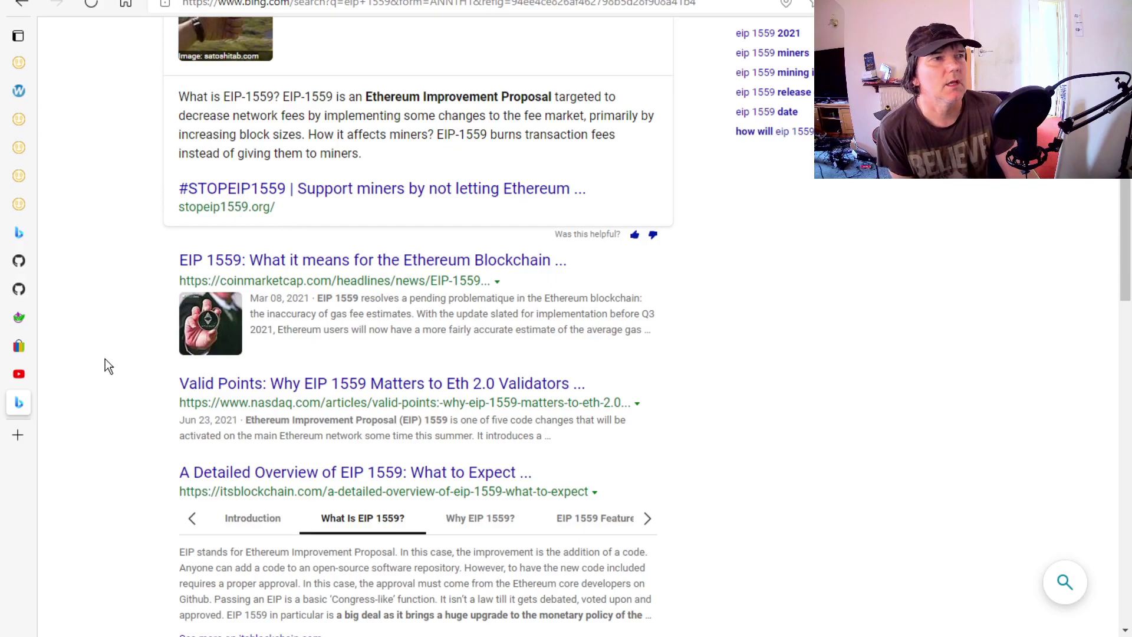
pyautogui.moveTo(18, 407)
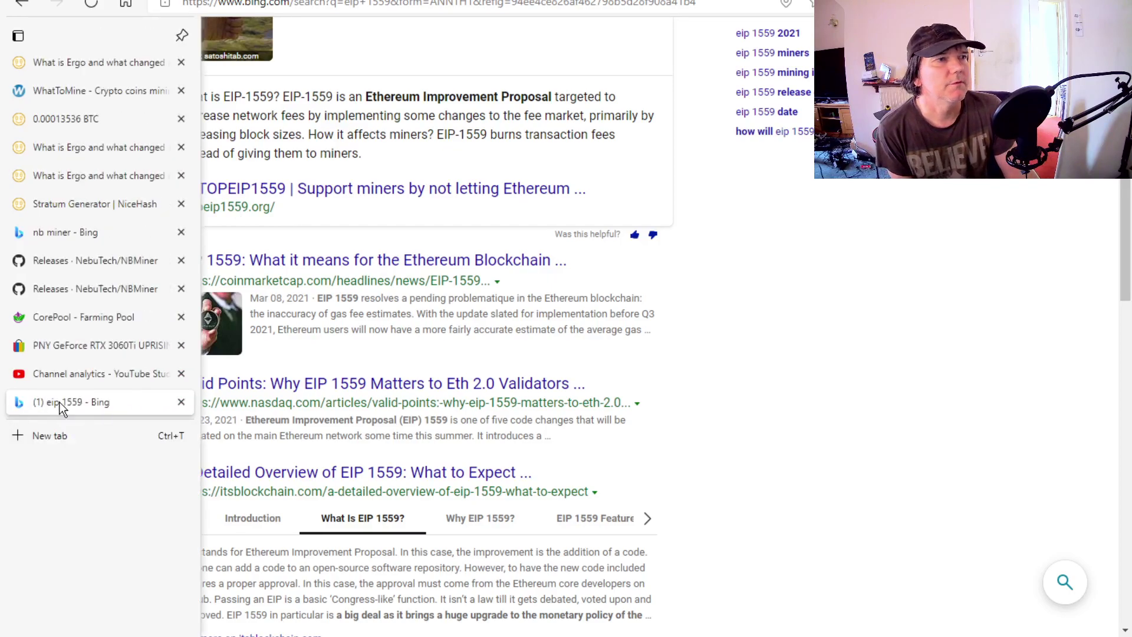
pyautogui.click(181, 401)
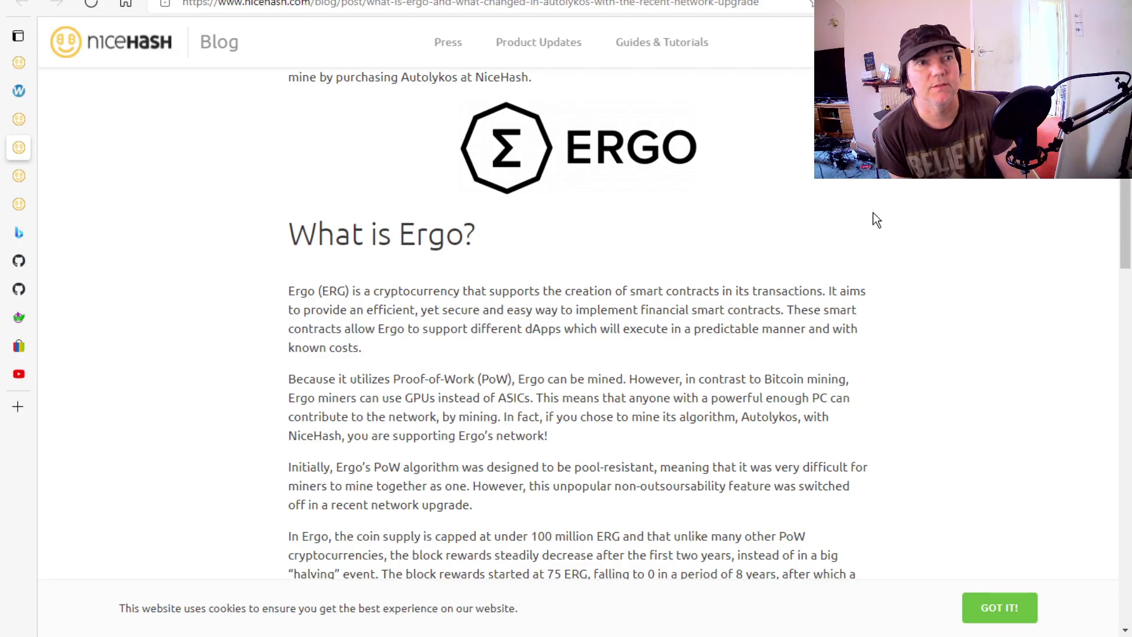
# - Read the Ergo blog post through "The recent Hardening Upgrade" section and the closing note on mining Autolykos
pyautogui.scroll(-5, 876, 219)
pyautogui.scroll(-5, 876, 219)
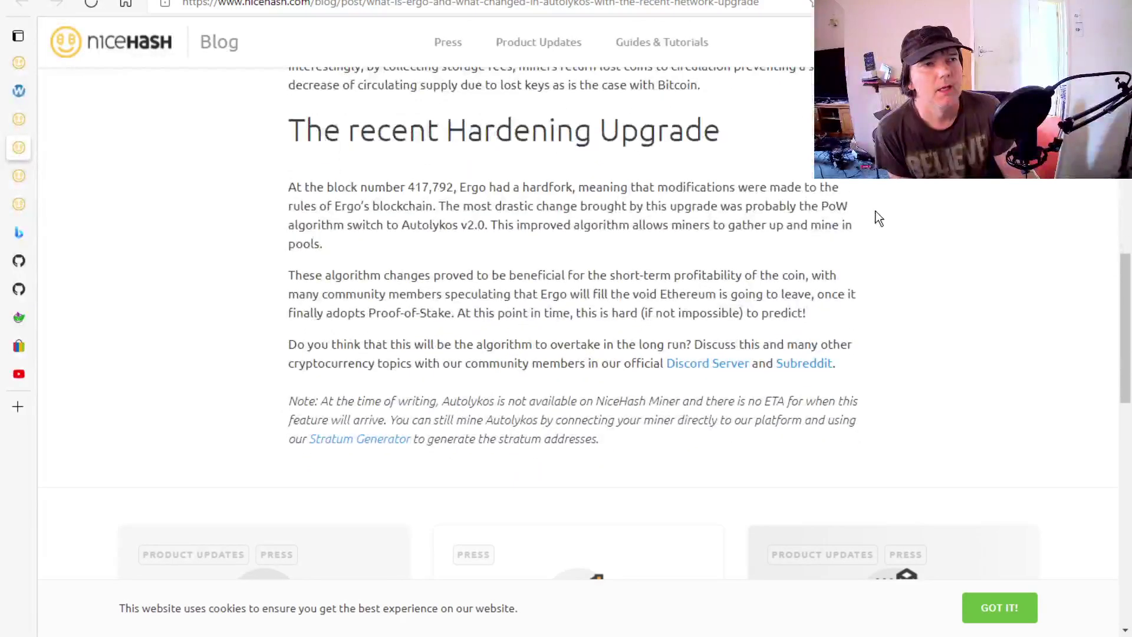
pyautogui.scroll(-5, 878, 217)
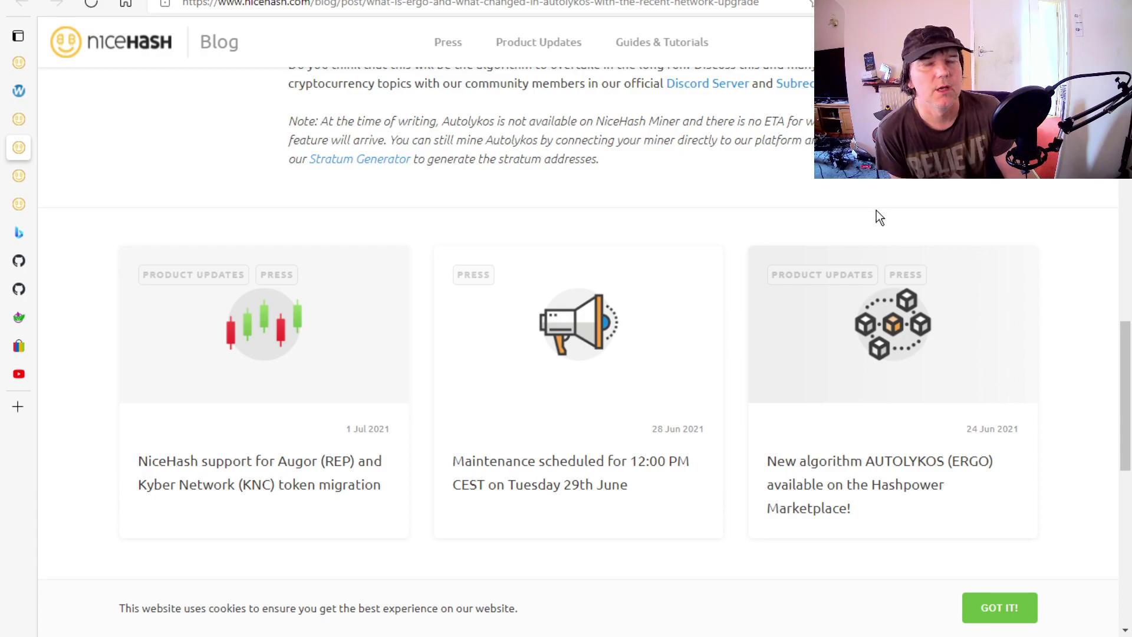
pyautogui.scroll(-6, 914, 210)
pyautogui.scroll(20, 915, 210)
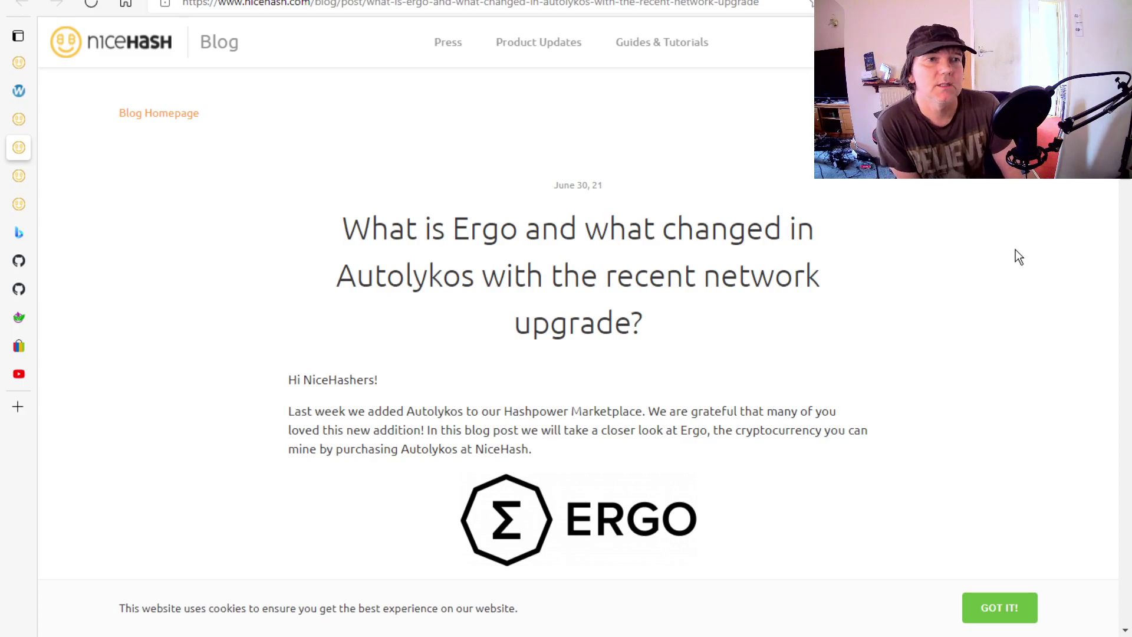
pyautogui.scroll(-8, 1020, 251)
pyautogui.scroll(-5, 924, 257)
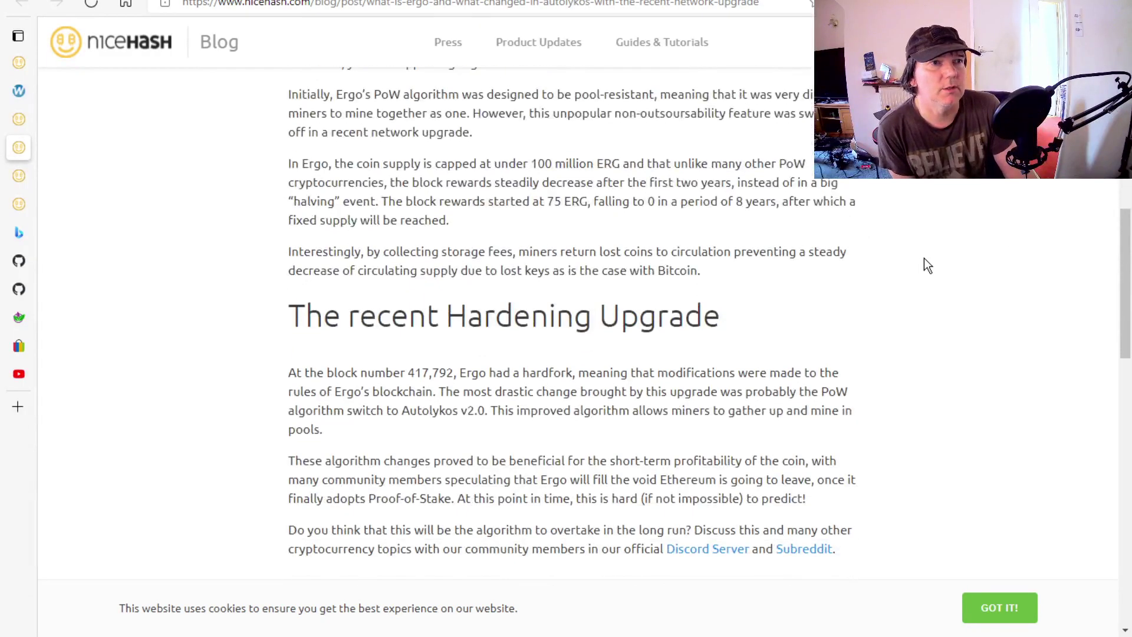
pyautogui.scroll(-5, 925, 257)
pyautogui.scroll(18, 928, 251)
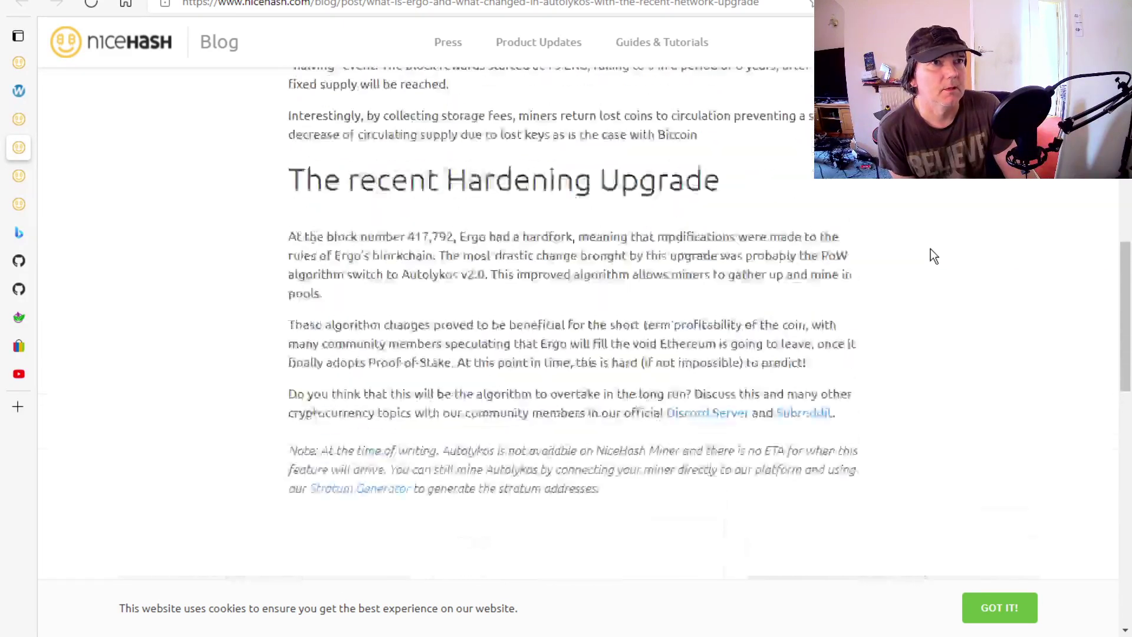
pyautogui.scroll(-5, 932, 242)
pyautogui.scroll(-10, 934, 242)
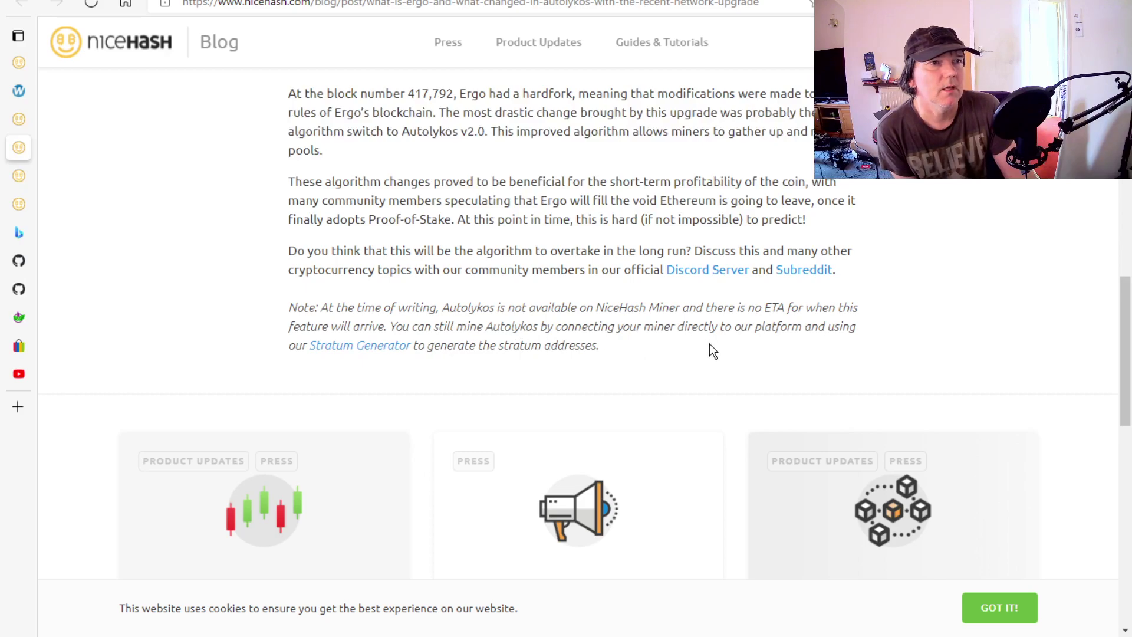
# - Open the Stratum Generator linked in the blog post's closing note and set the closest location to Europe - West
pyautogui.click(357, 347)
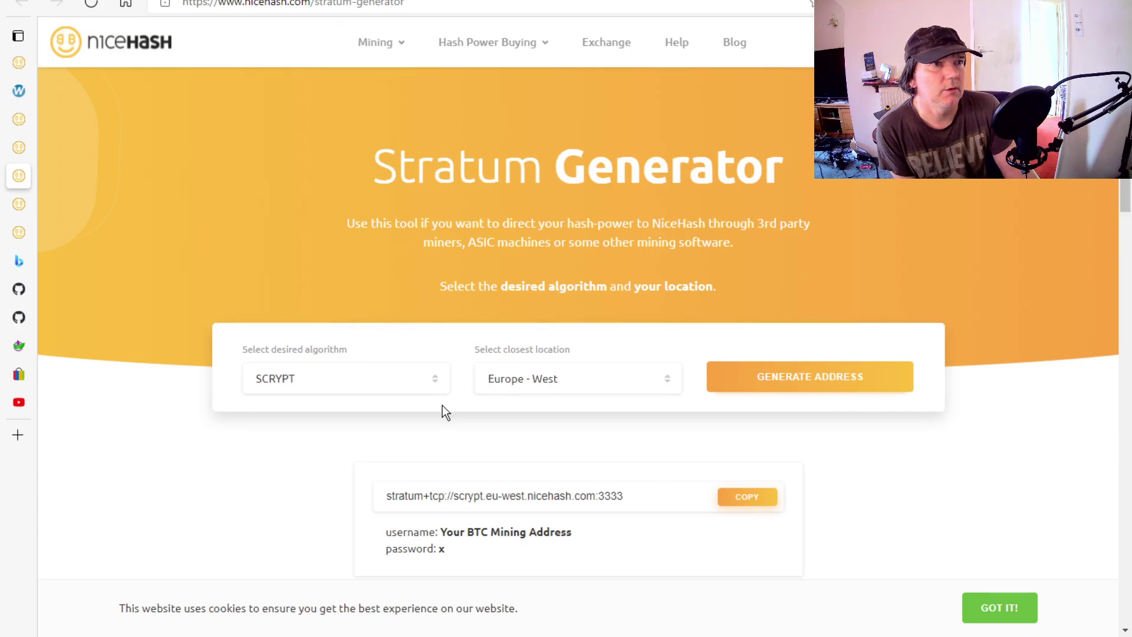
pyautogui.click(522, 383)
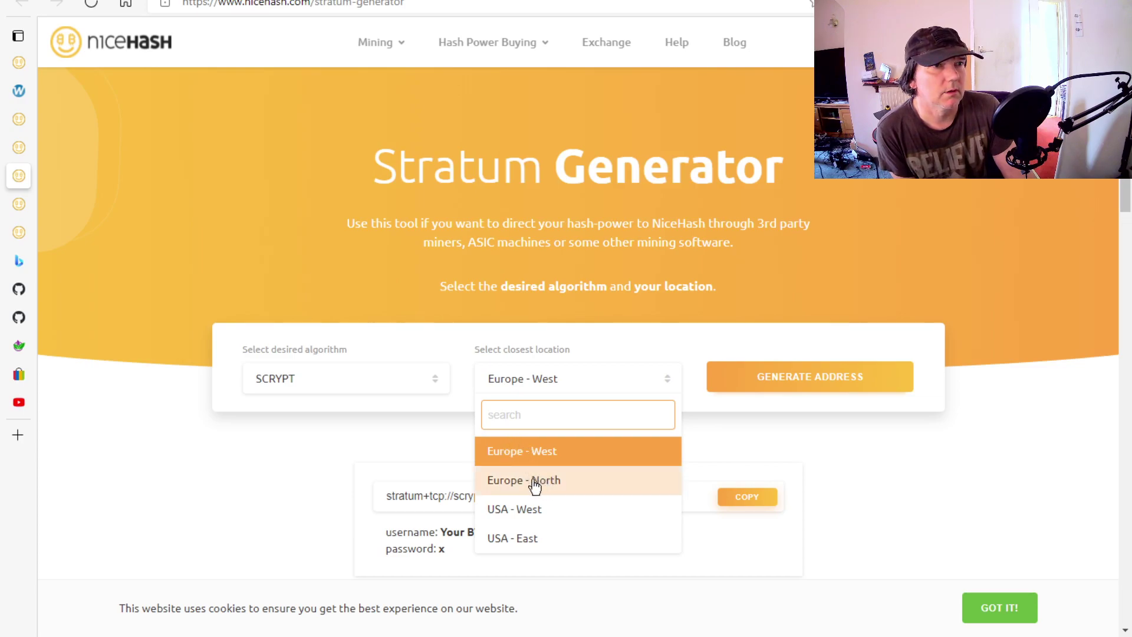
pyautogui.click(523, 479)
pyautogui.click(538, 387)
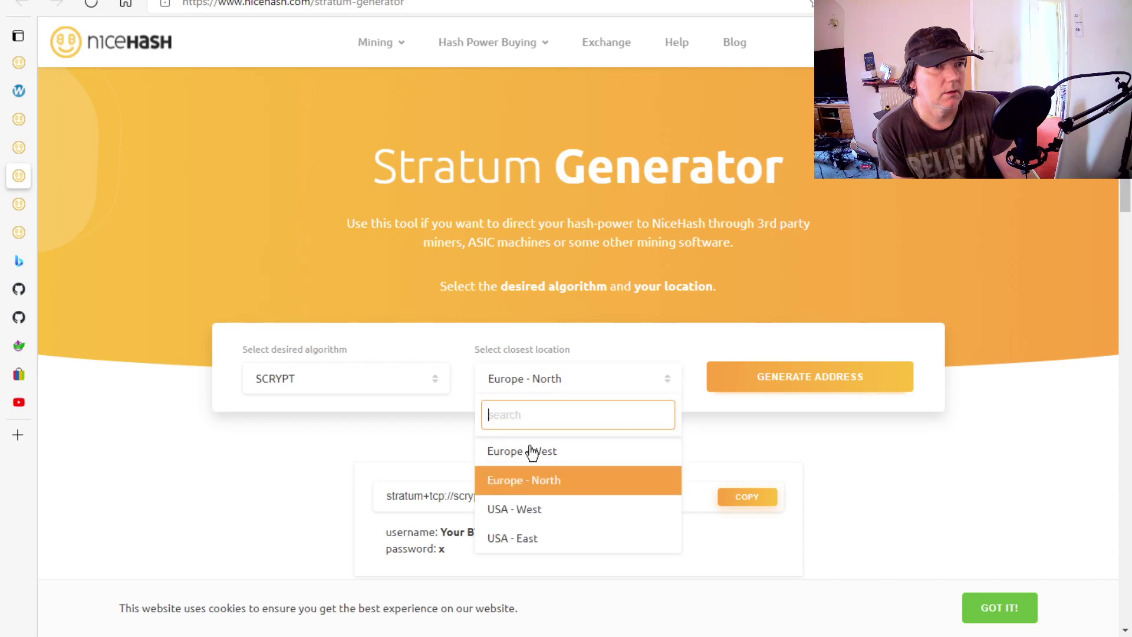
pyautogui.click(532, 455)
# - Choose AUTOLYKOS as the desired algorithm and generate the stratum address
pyautogui.click(439, 387)
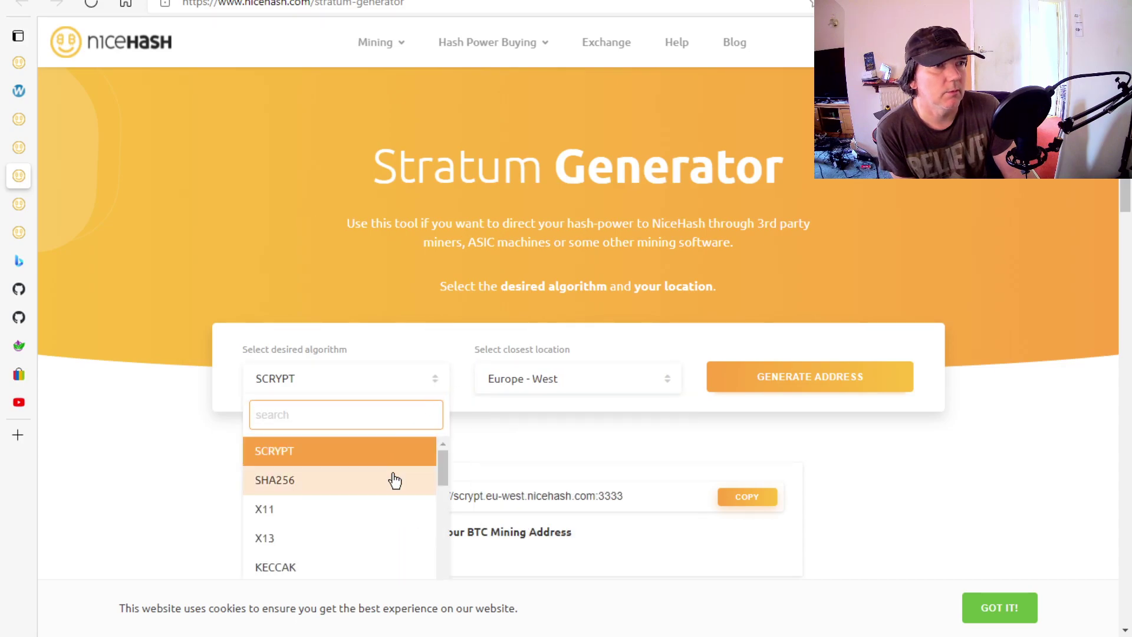
pyautogui.scroll(-1, 413, 476)
pyautogui.moveTo(443, 483); pyautogui.dragTo(457, 613)
pyautogui.scroll(-3, 501, 513)
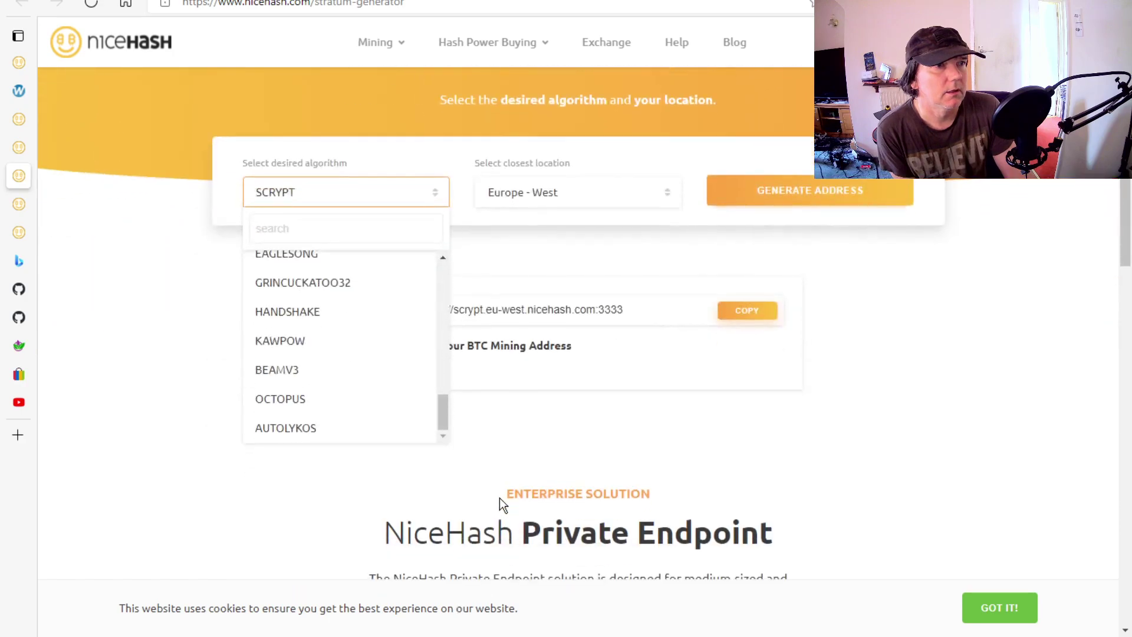
pyautogui.click(316, 428)
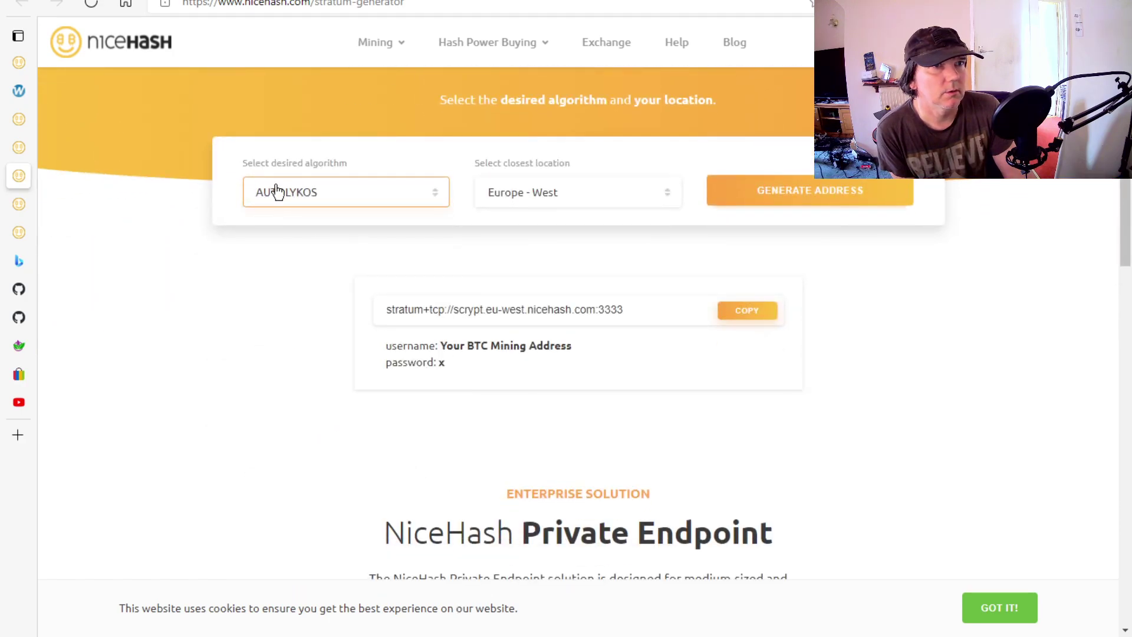
pyautogui.click(786, 194)
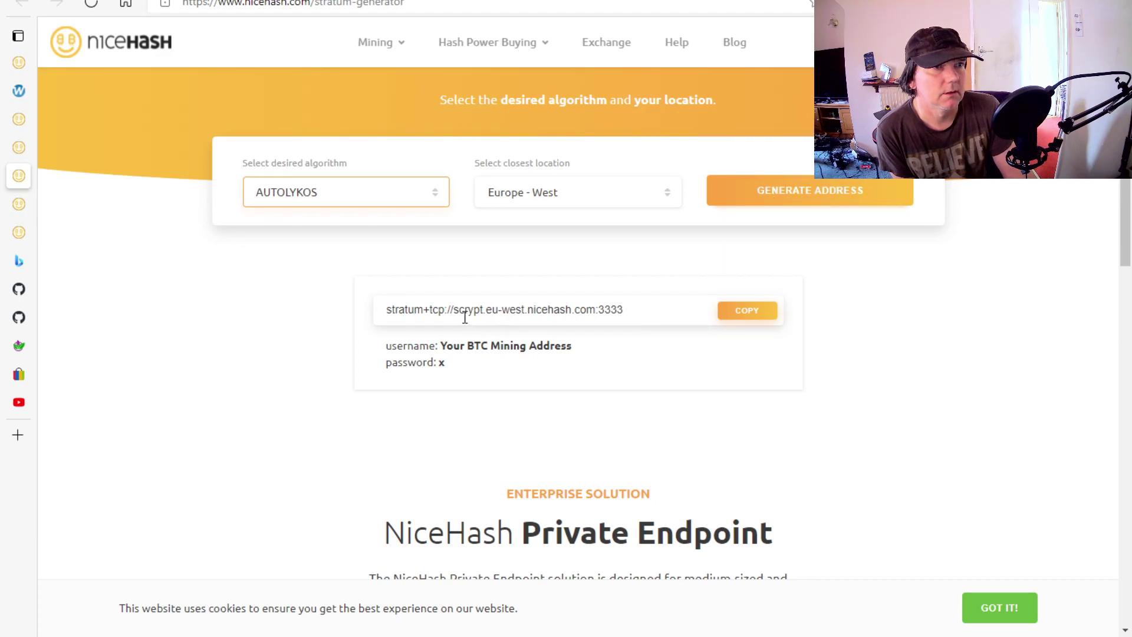
pyautogui.click(778, 194)
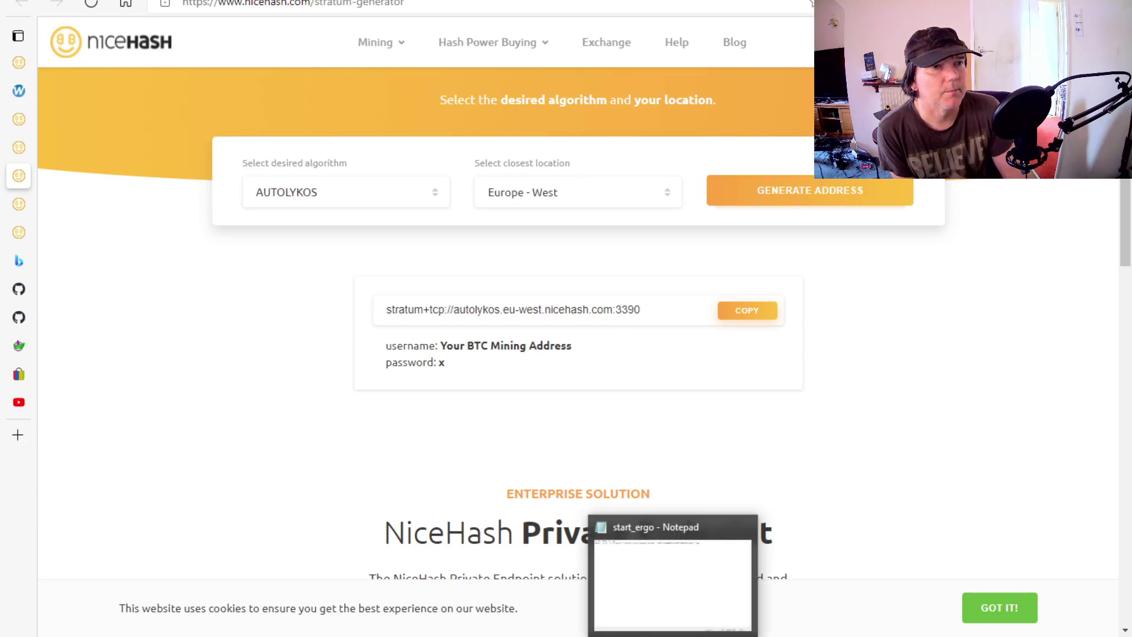
# - Switch to the File Explorer window, go up to NBMiner_38.1_Win and reopen its NBMiner_Win folder
pyautogui.moveTo(431, 635)
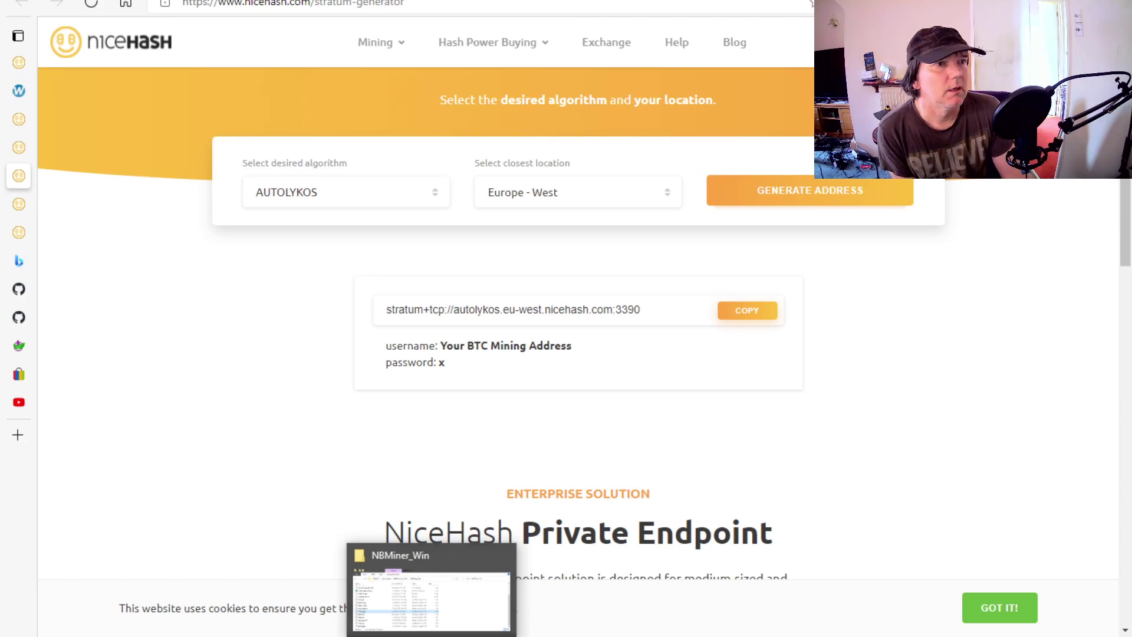
pyautogui.click(431, 598)
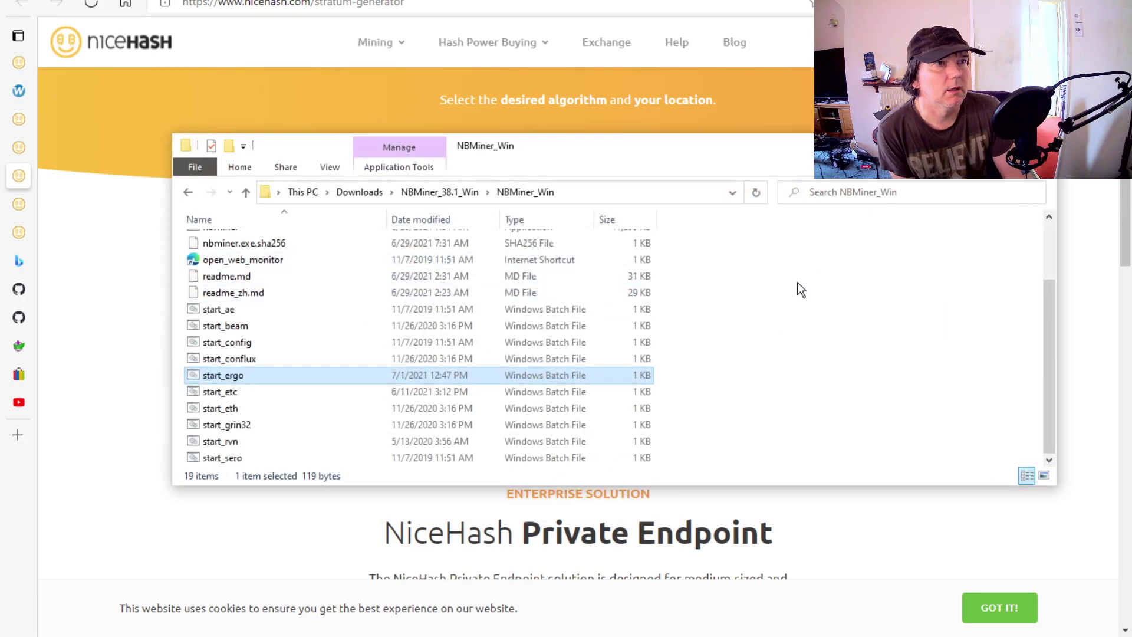
pyautogui.moveTo(1051, 297); pyautogui.dragTo(1052, 225)
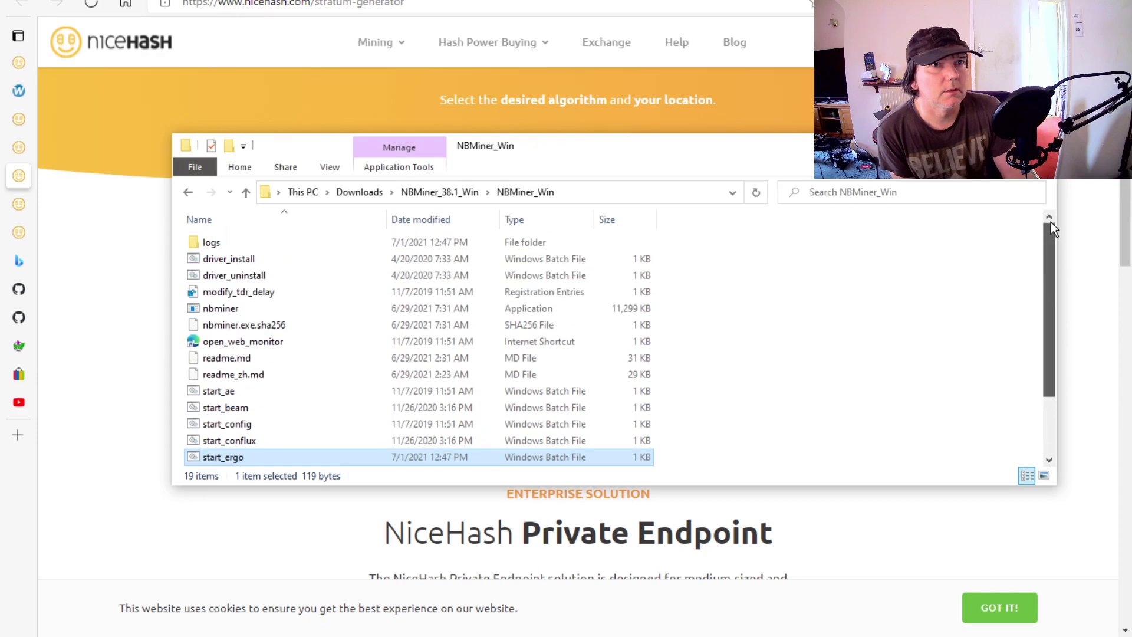
pyautogui.click(246, 191)
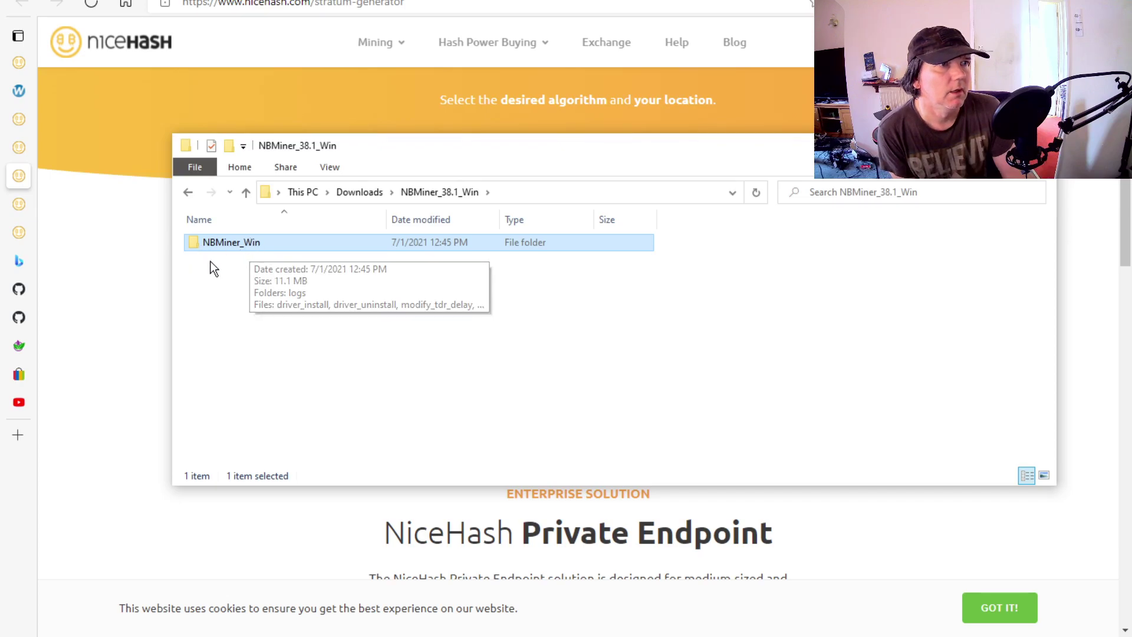
pyautogui.moveTo(18, 266)
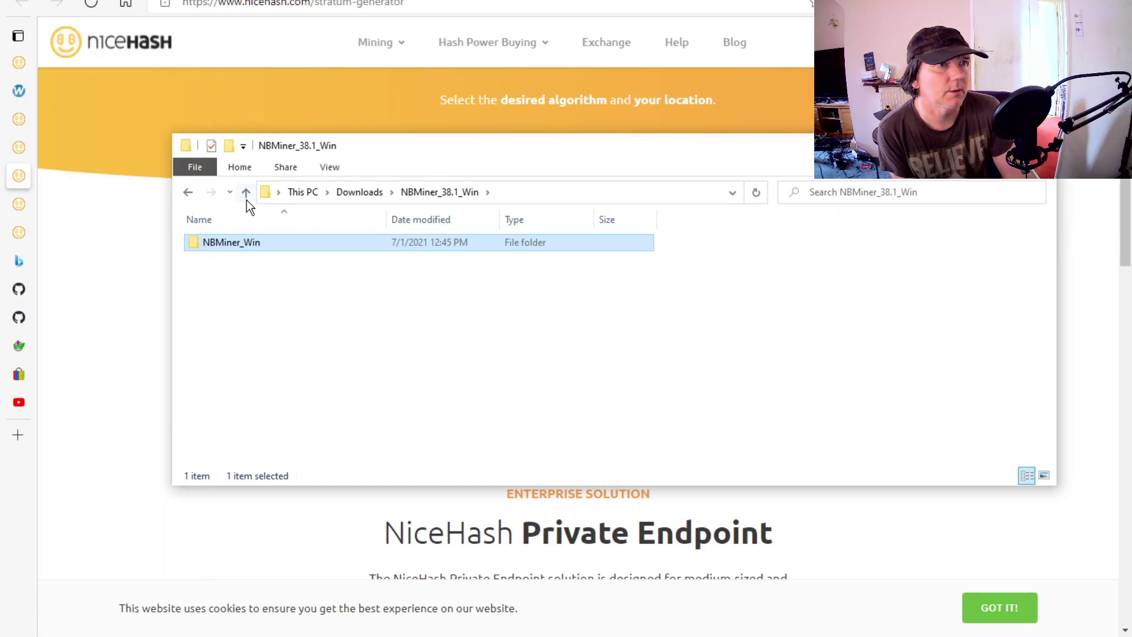
pyautogui.doubleClick(227, 245)
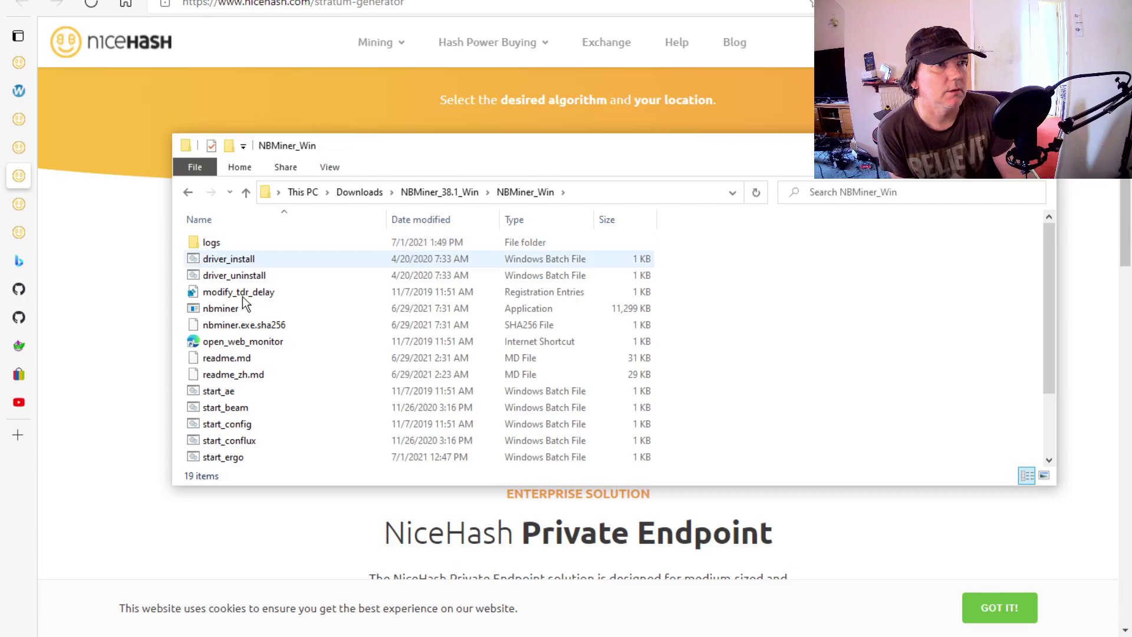
# - Open the start_ergo batch file for editing in Notepad
pyautogui.scroll(-2, 741, 304)
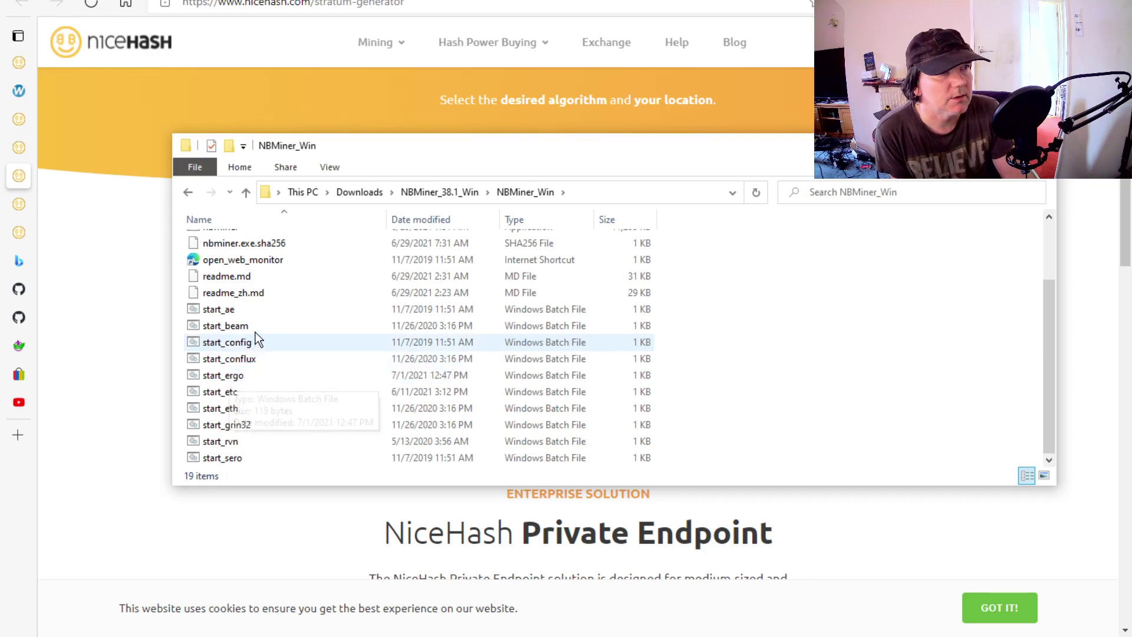
pyautogui.rightClick(237, 380)
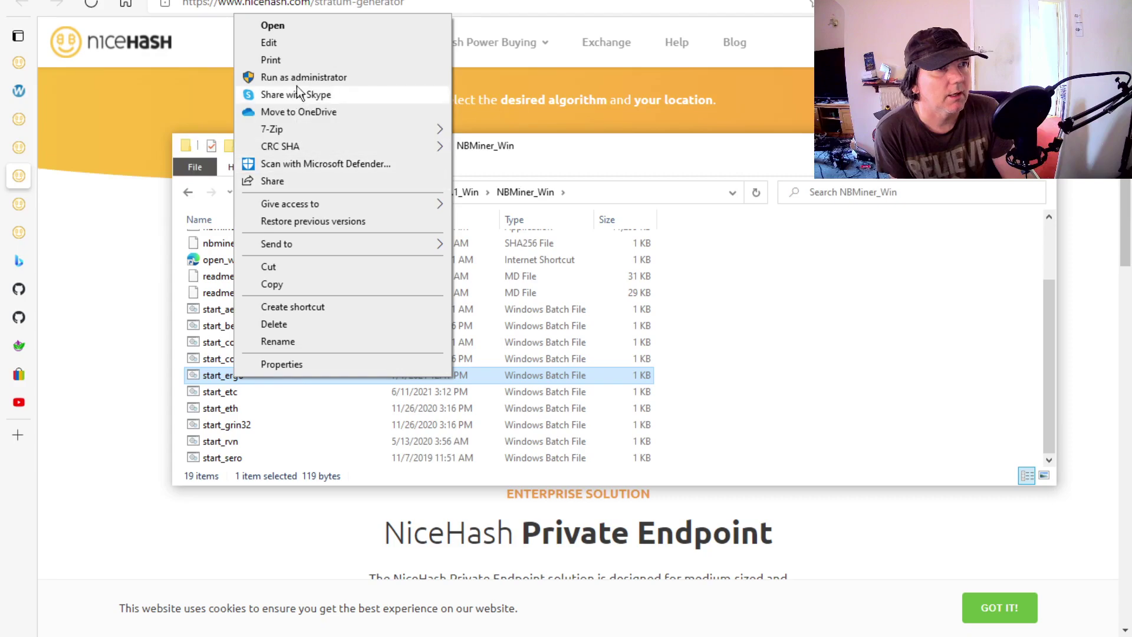
pyautogui.click(300, 47)
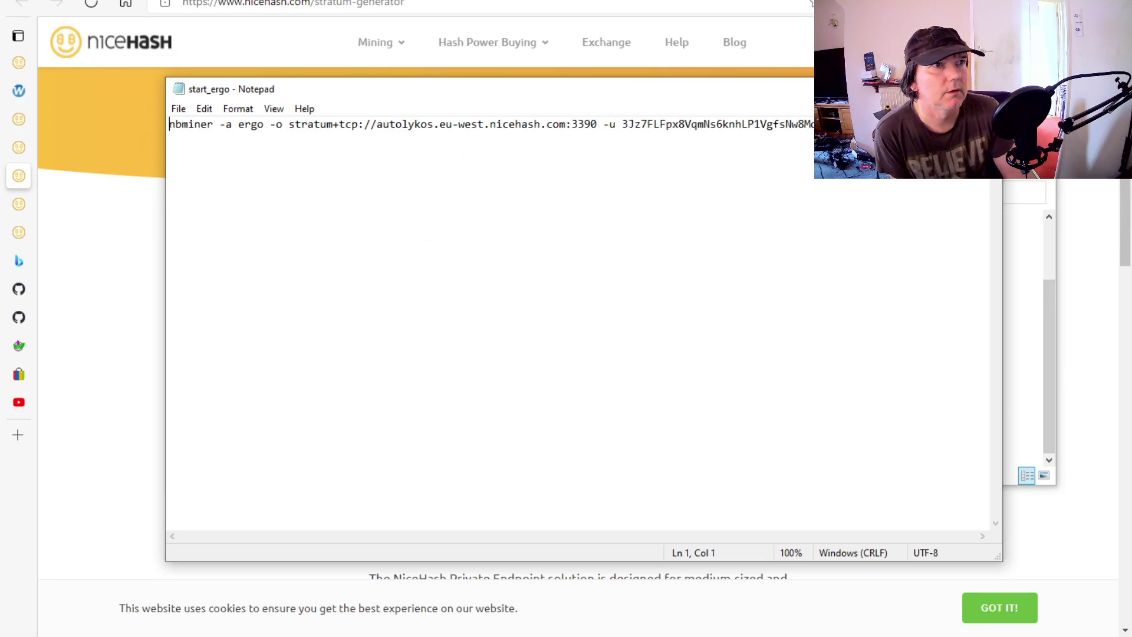
# - Copy the generated AUTOLYKOS stratum address from the Stratum Generator page and return to the start_ergo Notepad window
pyautogui.hotkey('alt', 'Tab')
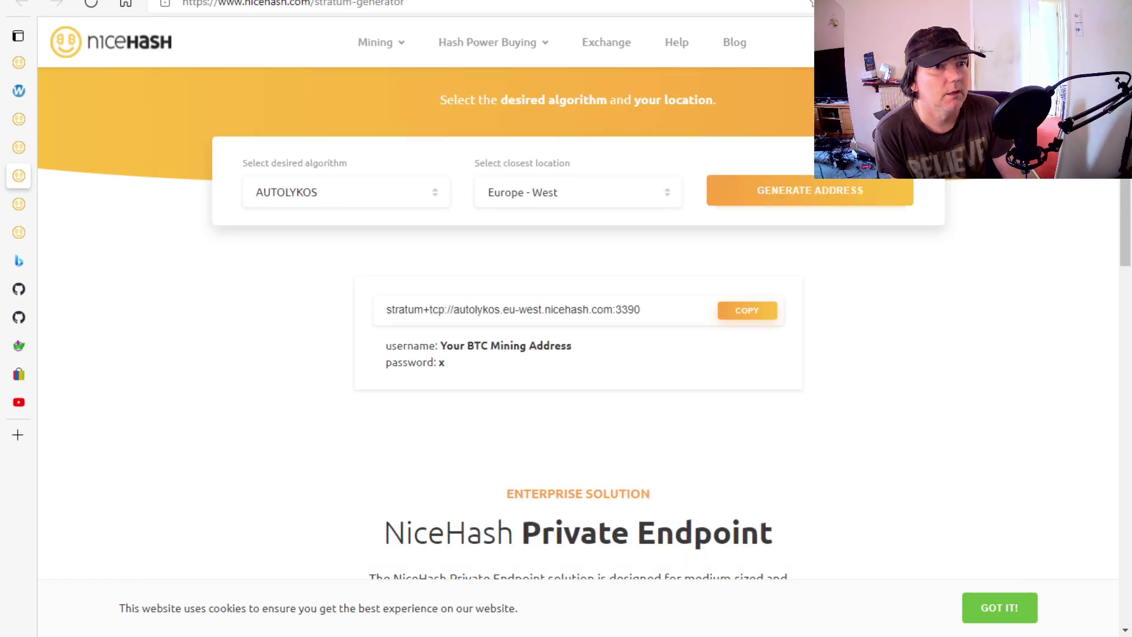
pyautogui.click(747, 310)
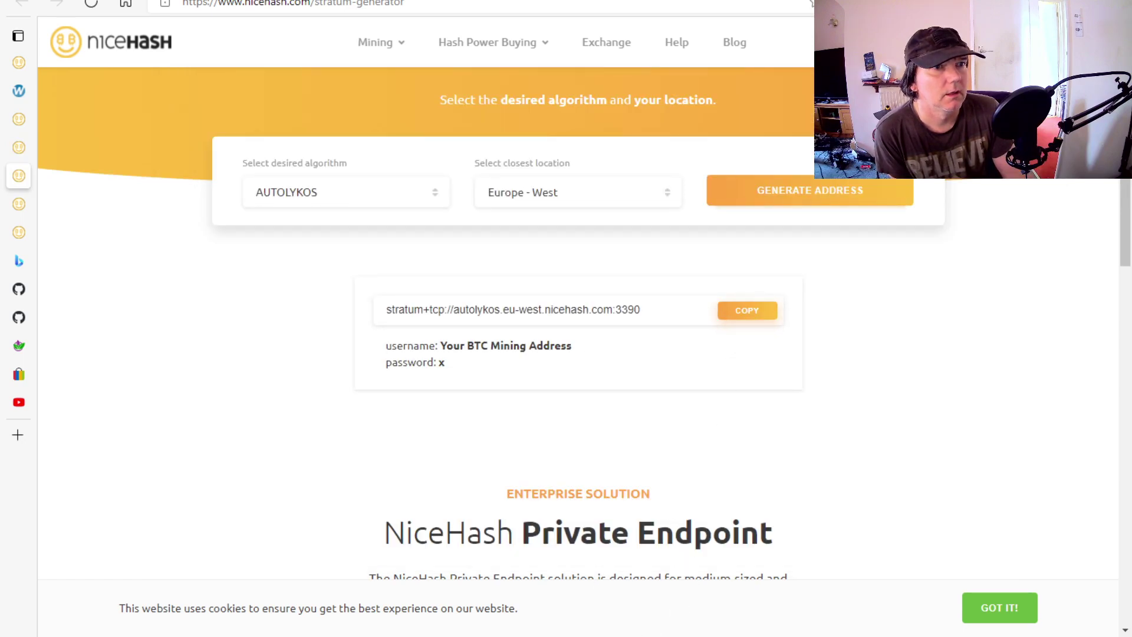
pyautogui.moveTo(673, 634)
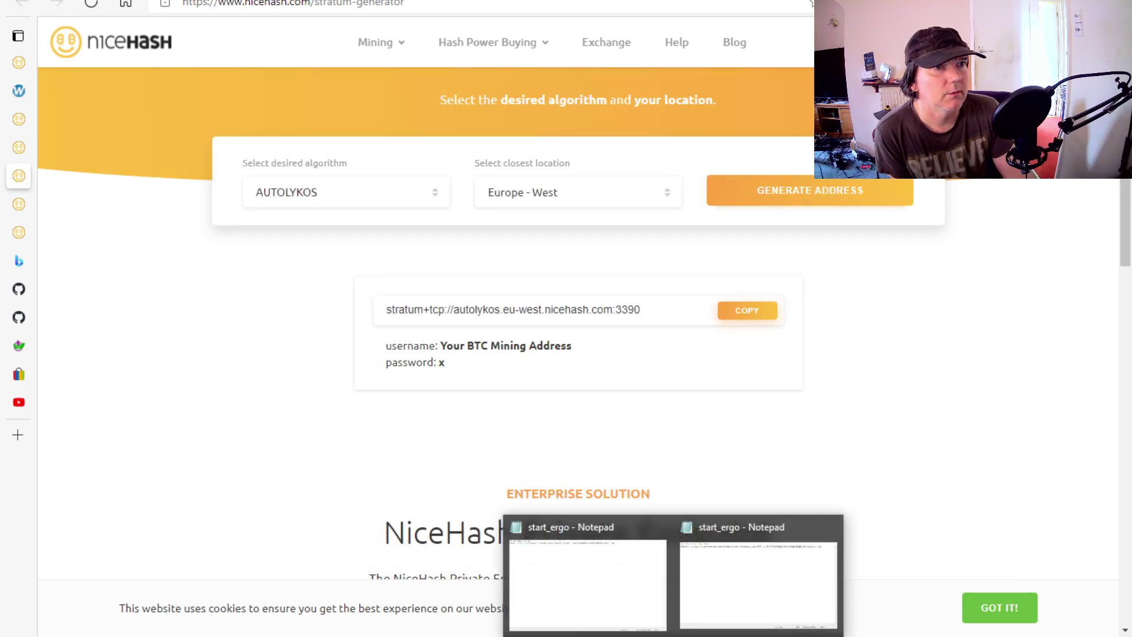
pyautogui.click(590, 589)
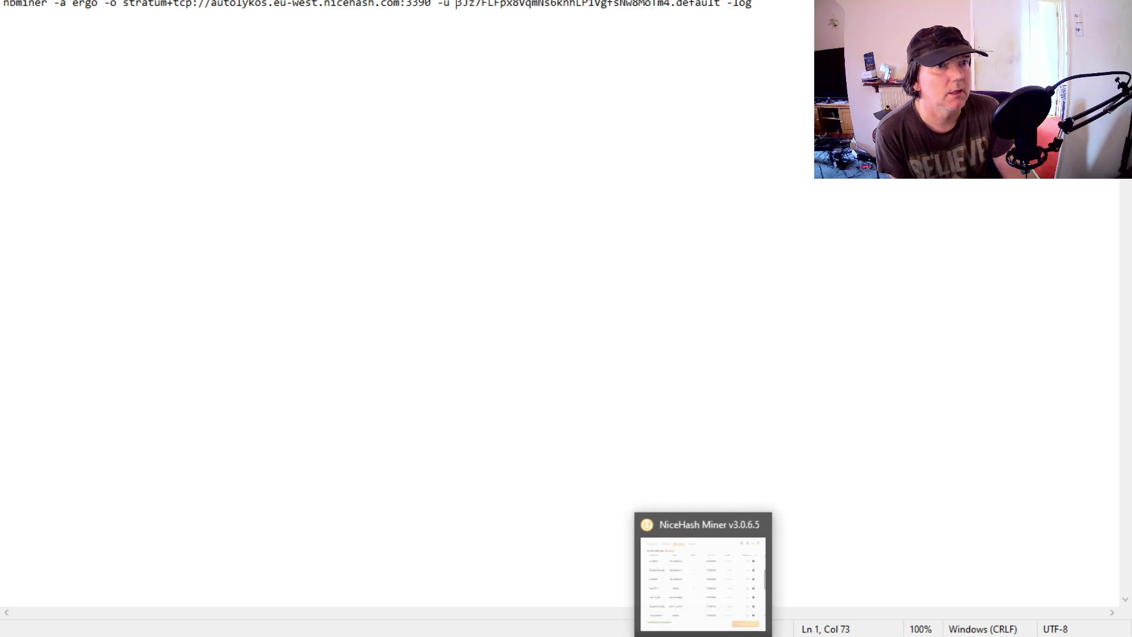
# - Bring up NiceHash Miner briefly and minimize it, switch to the browser and open the NiceHash rig manager page
pyautogui.click(702, 635)
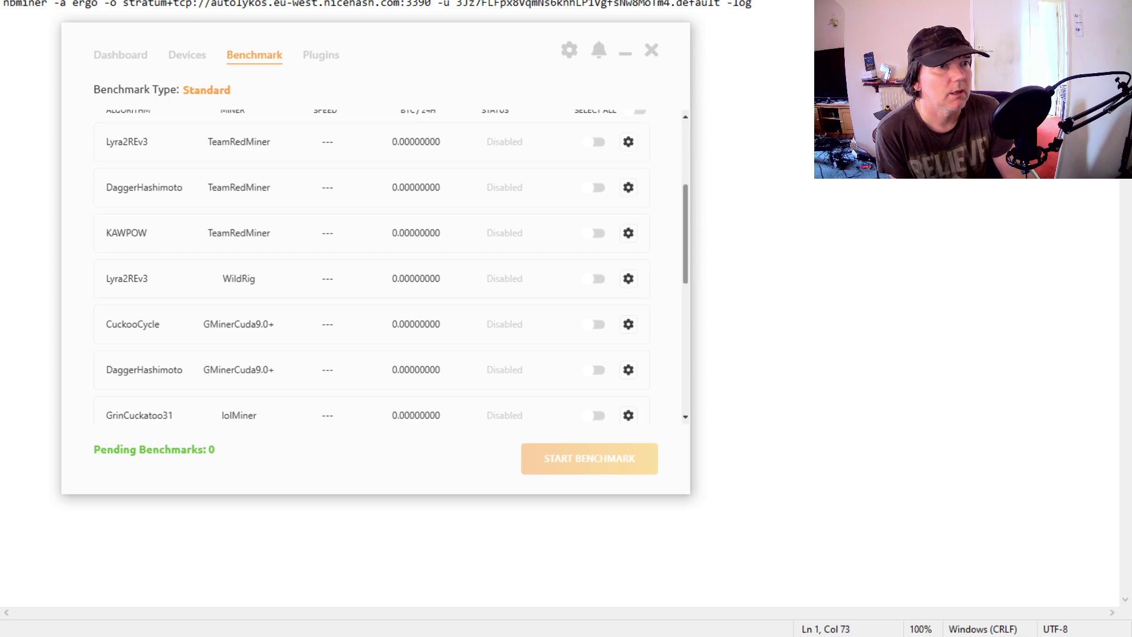
pyautogui.click(625, 53)
pyautogui.hotkey('alt', 'Tab')
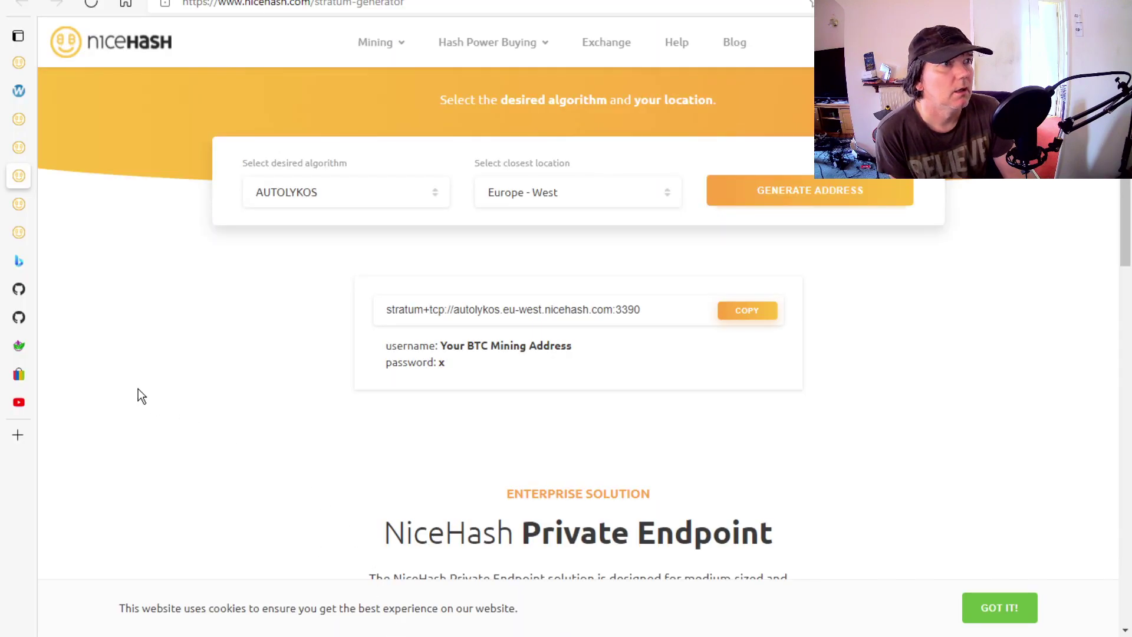
pyautogui.moveTo(47, 72)
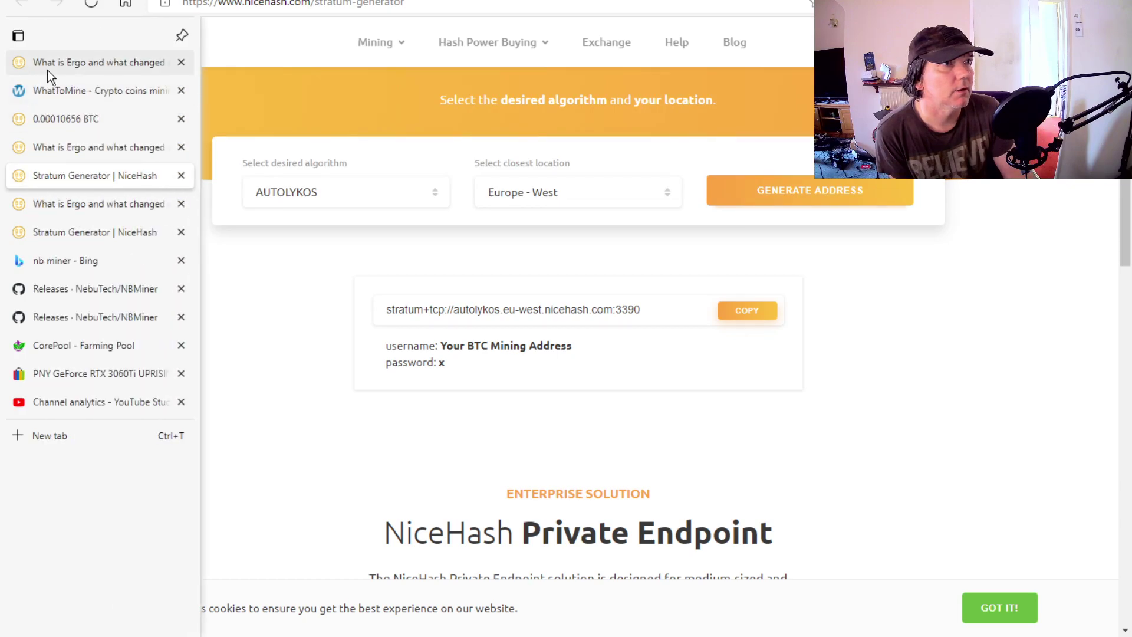
pyautogui.click(65, 119)
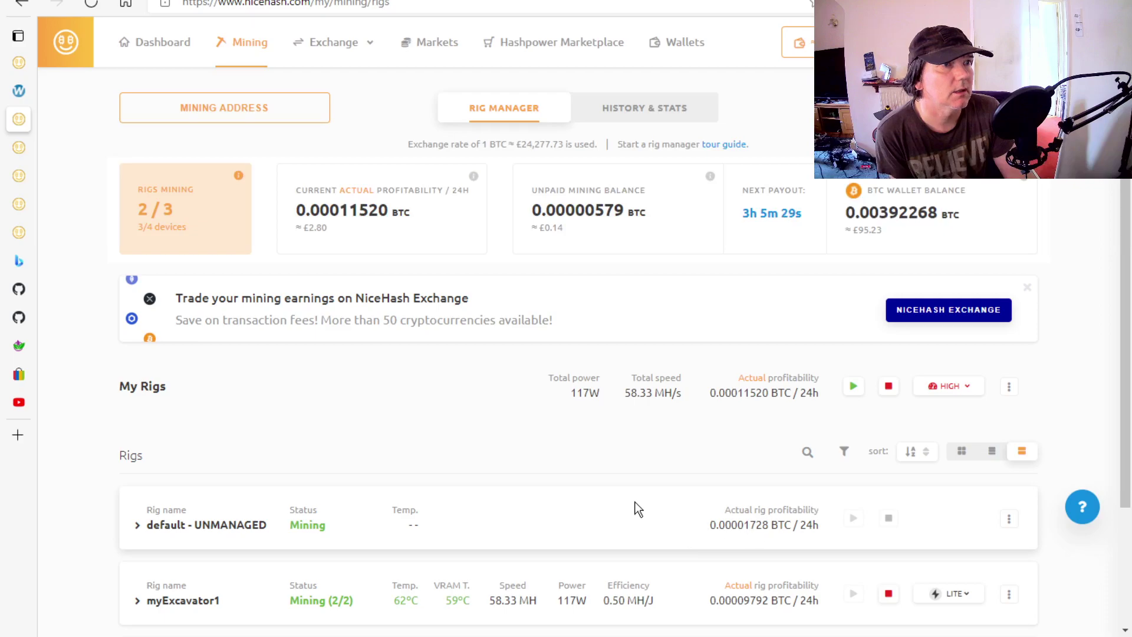
# - Open the account's mining address, copy it, close the dialog and return to the start_ergo Notepad window
pyautogui.click(224, 116)
pyautogui.click(749, 216)
pyautogui.click(776, 80)
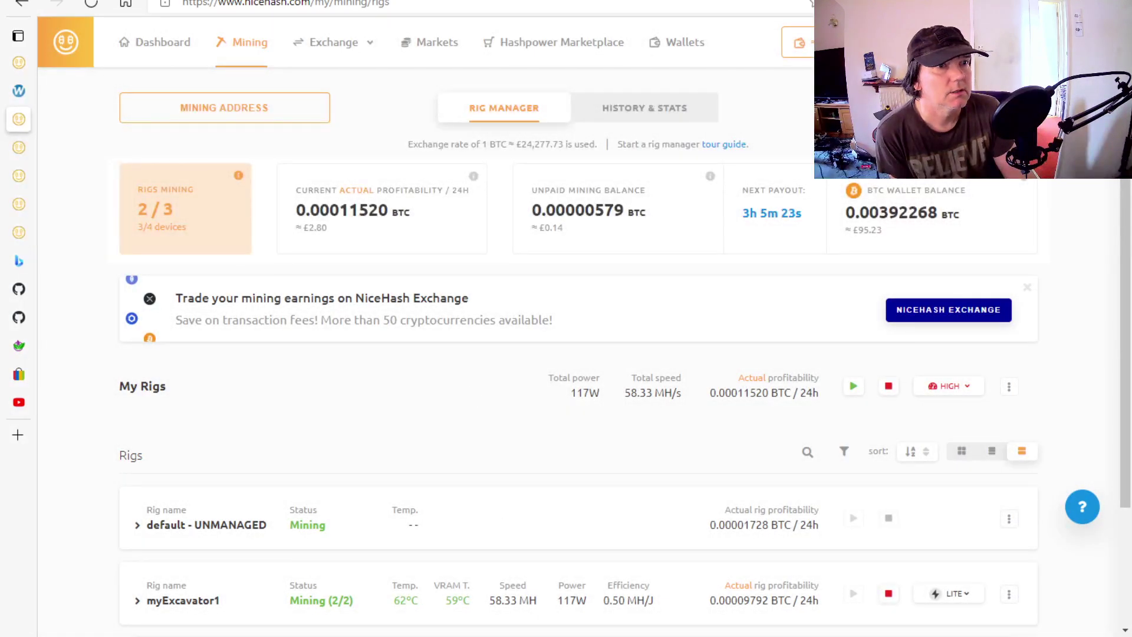
pyautogui.moveTo(630, 597)
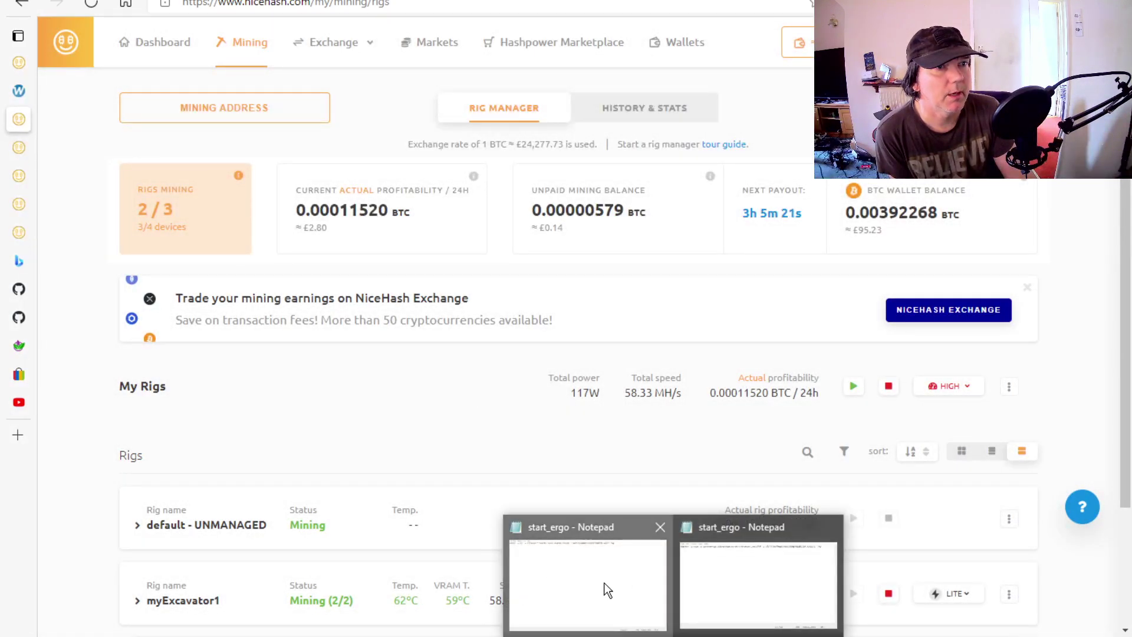
pyautogui.click(582, 577)
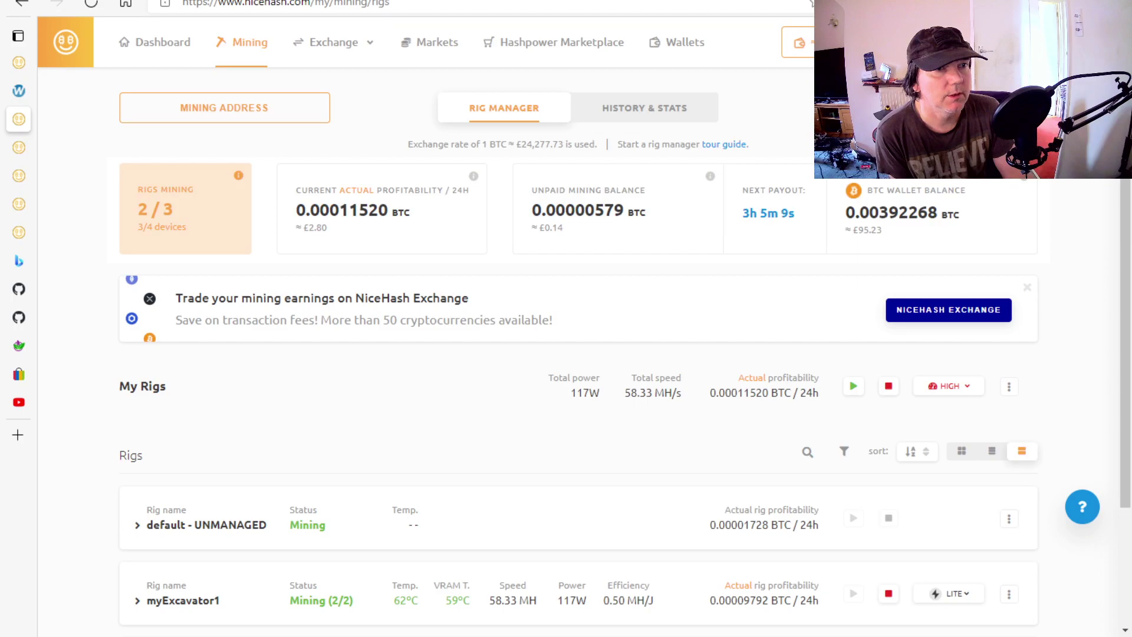
# - Bring up the running NBMiner console, review its log from the startup configuration to the latest share summaries, and minimize it
pyautogui.moveTo(673, 636)
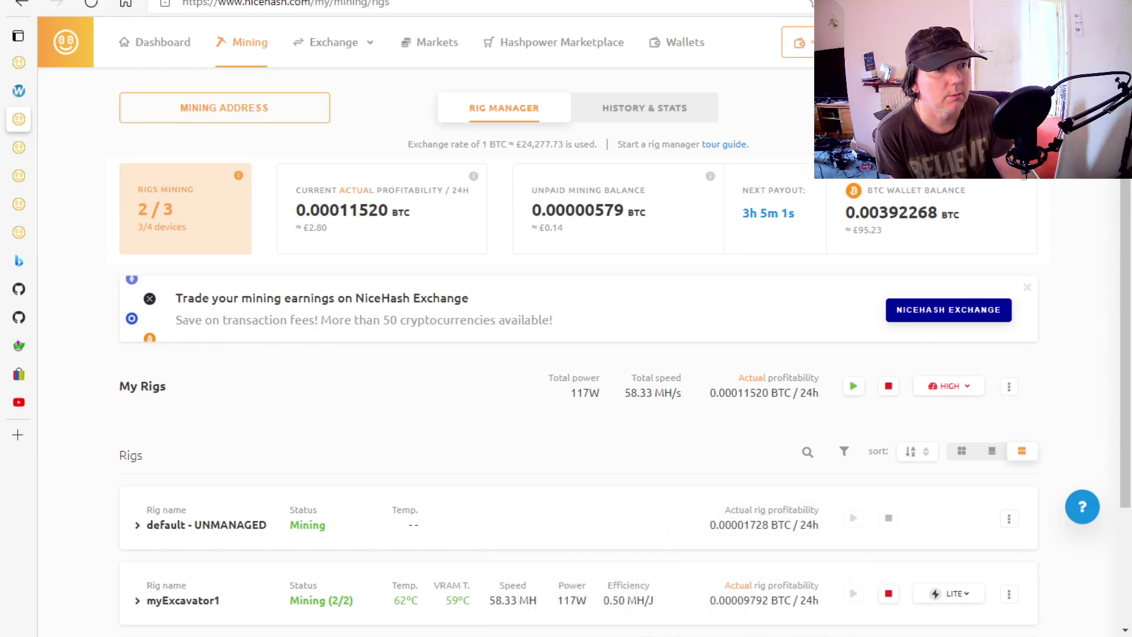
pyautogui.click(684, 636)
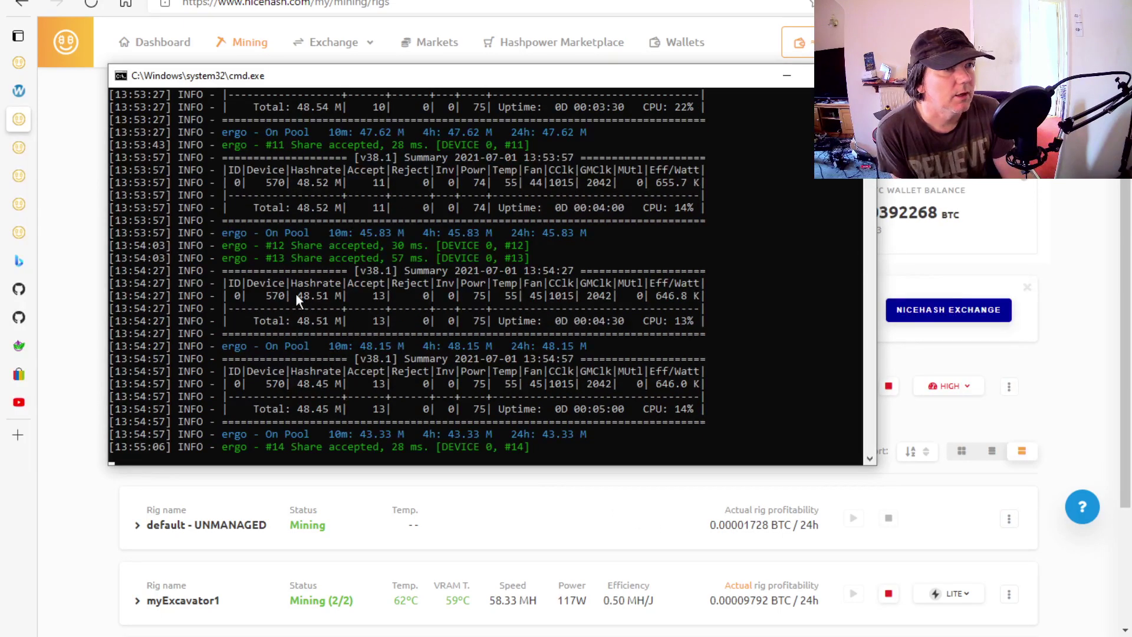
pyautogui.scroll(12, 481, 258)
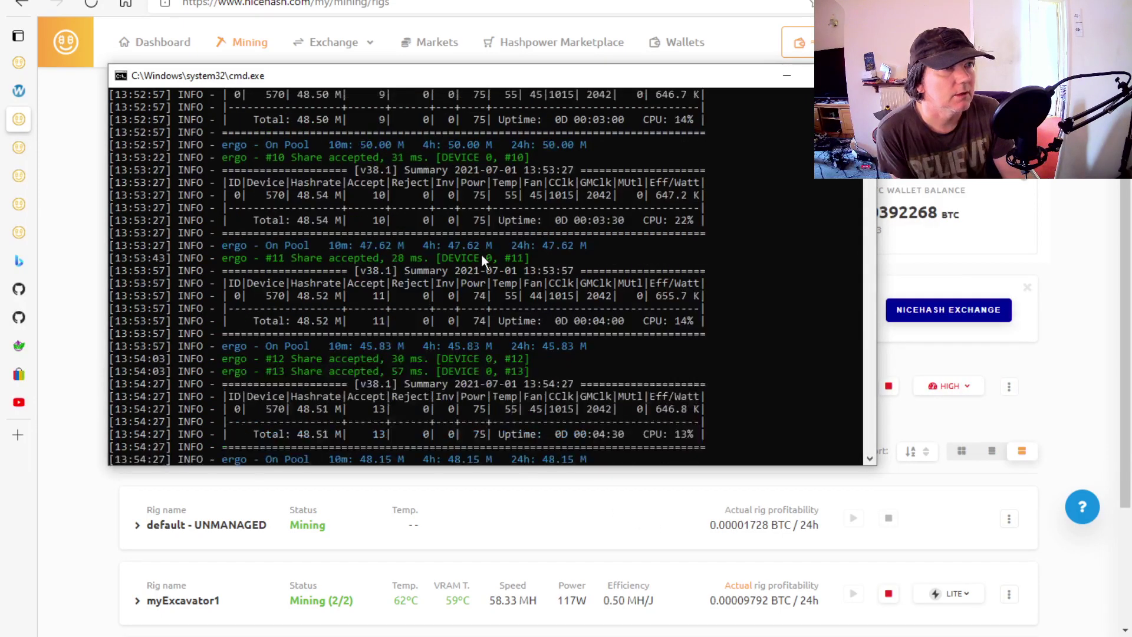
pyautogui.scroll(9, 482, 258)
pyautogui.scroll(4, 482, 260)
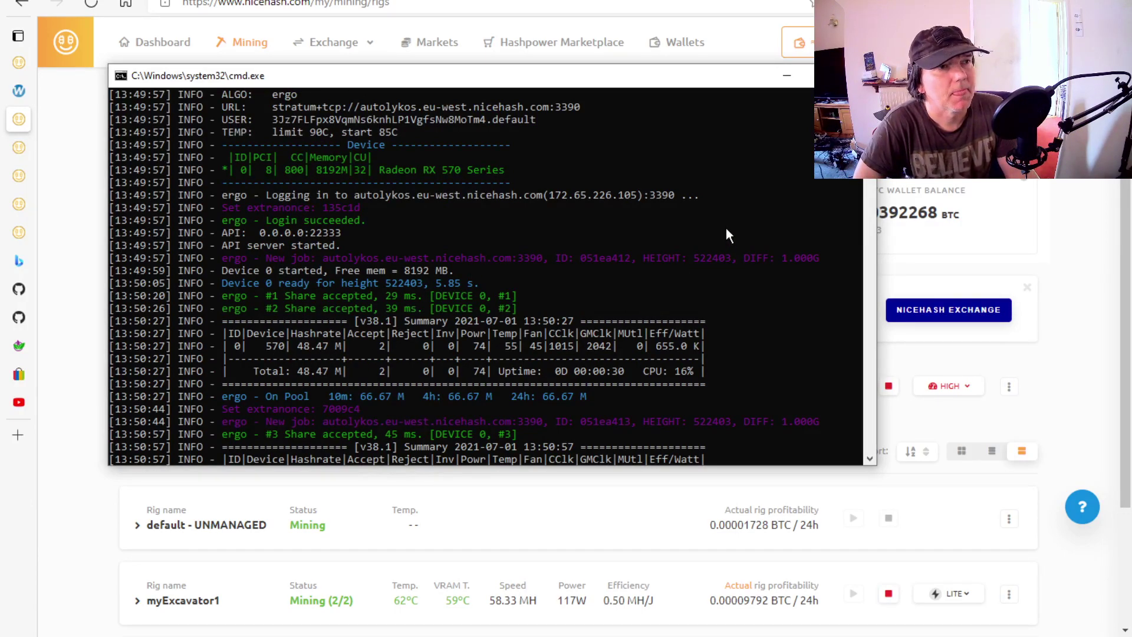
pyautogui.scroll(-20, 726, 228)
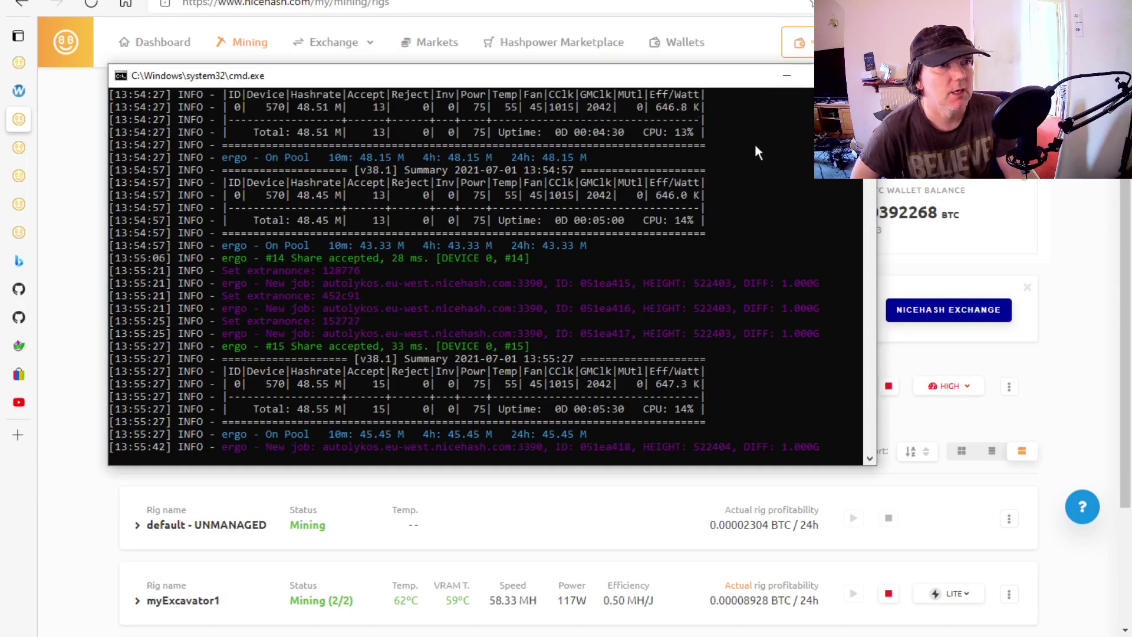
pyautogui.click(784, 75)
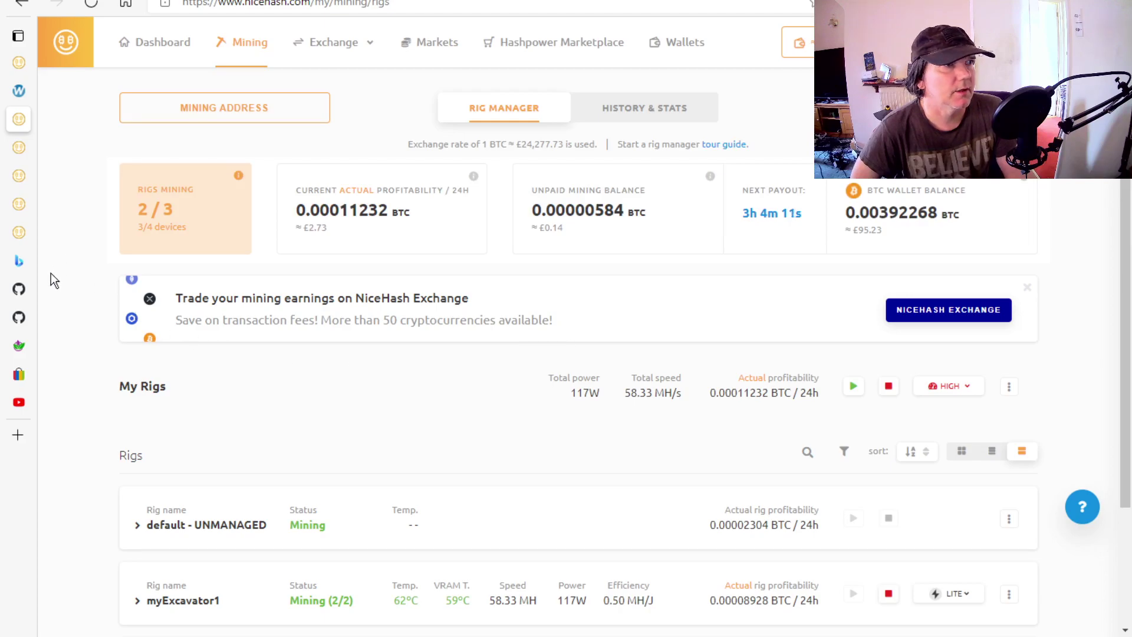
# - Check the coin profitability table on WhatToMine and return to the NiceHash rig manager
pyautogui.moveTo(23, 290)
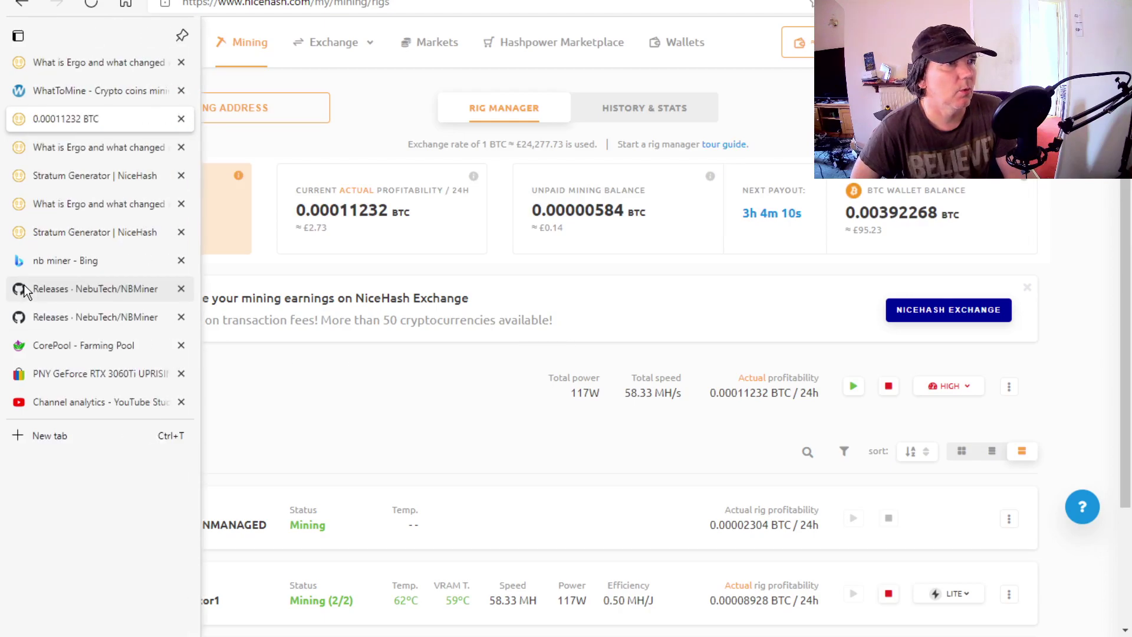
pyautogui.click(93, 90)
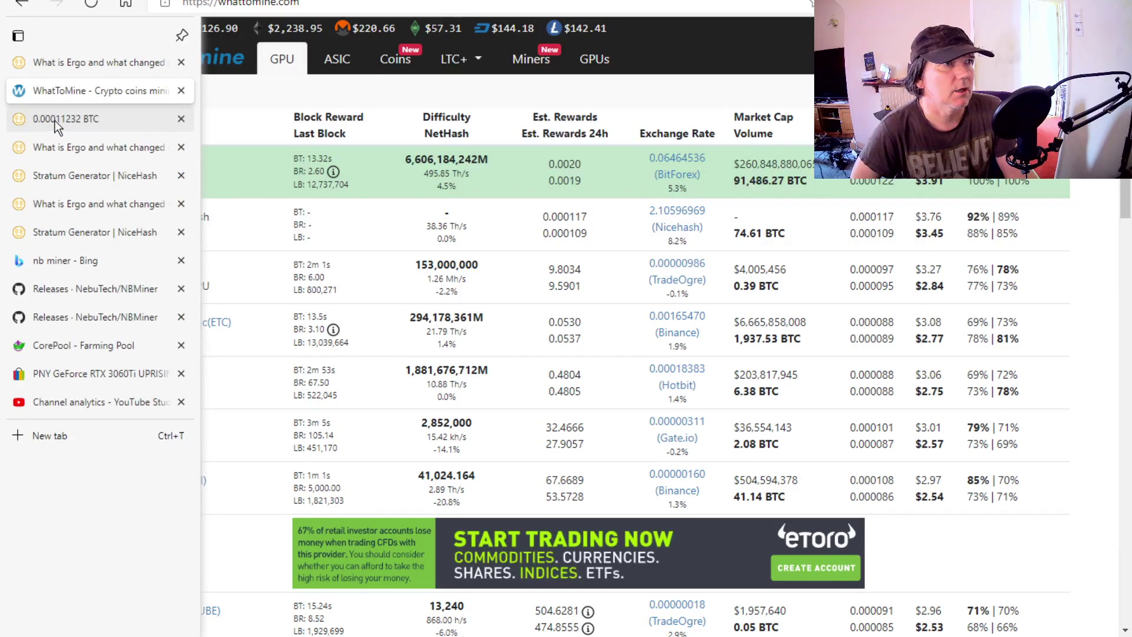
pyautogui.click(55, 120)
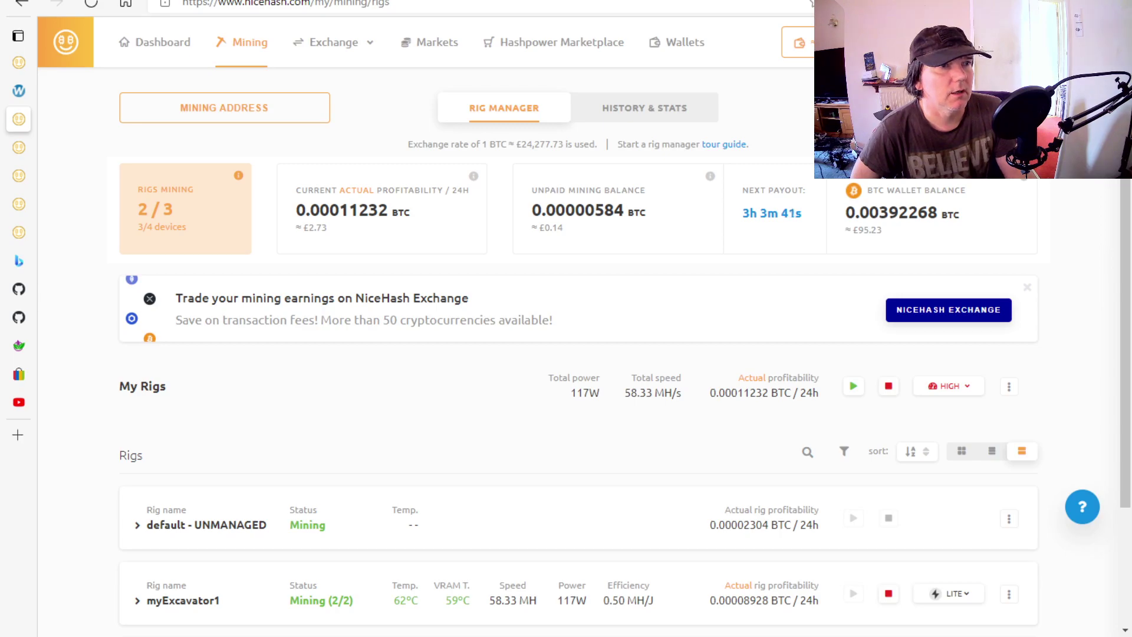
# - Reopen the miner console, check the configuration and device section at the start of the log, and minimize it
pyautogui.hotkey('alt', 'Tab')
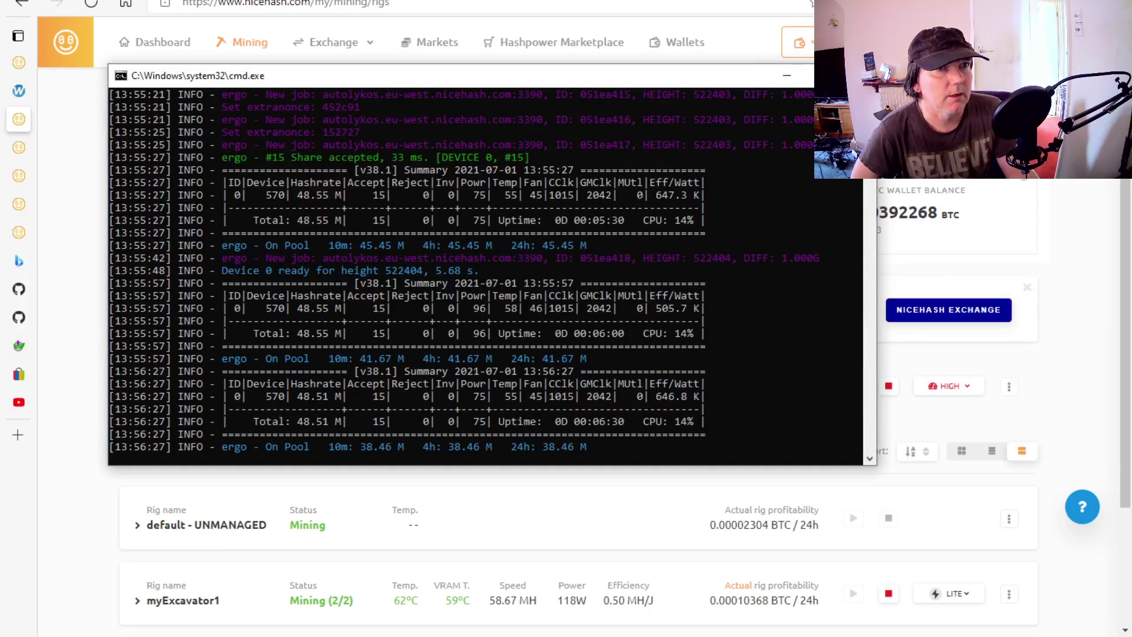
pyautogui.scroll(15, 486, 277)
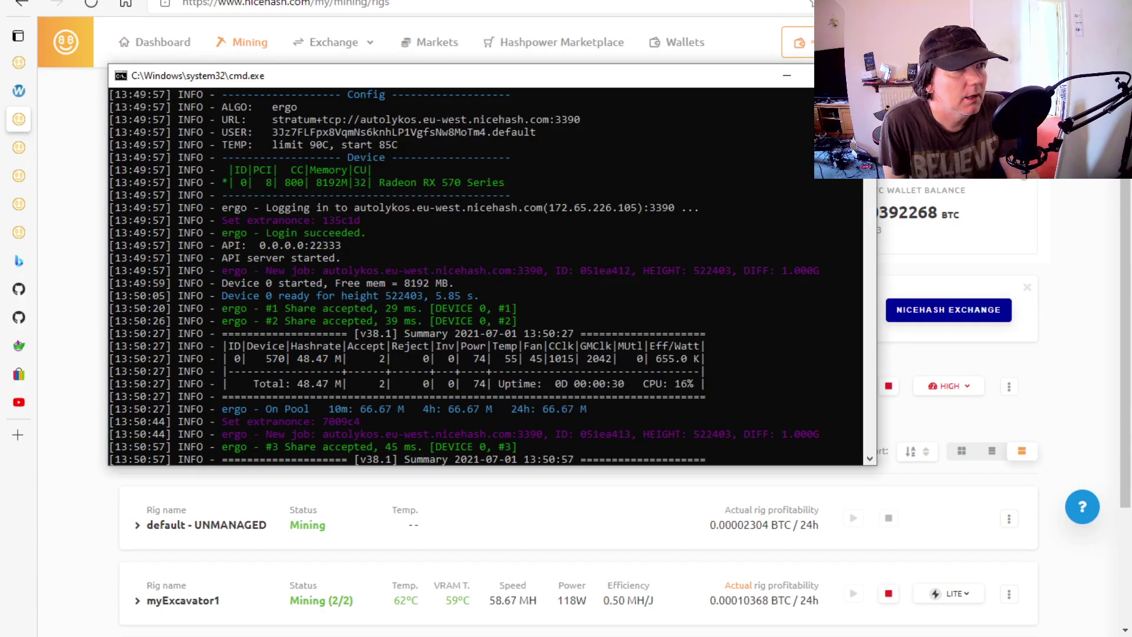
pyautogui.click(788, 75)
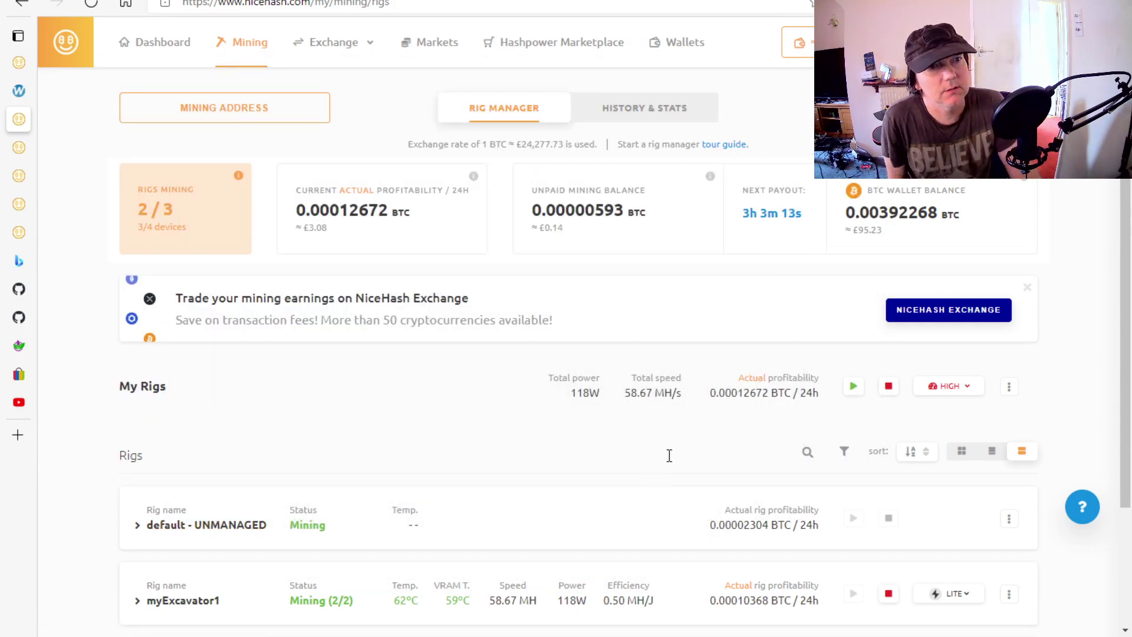
# - Compare the actual rig profitability of the default - UNMANAGED and myExcavator1 rigs in the rig list
pyautogui.scroll(-2, 667, 452)
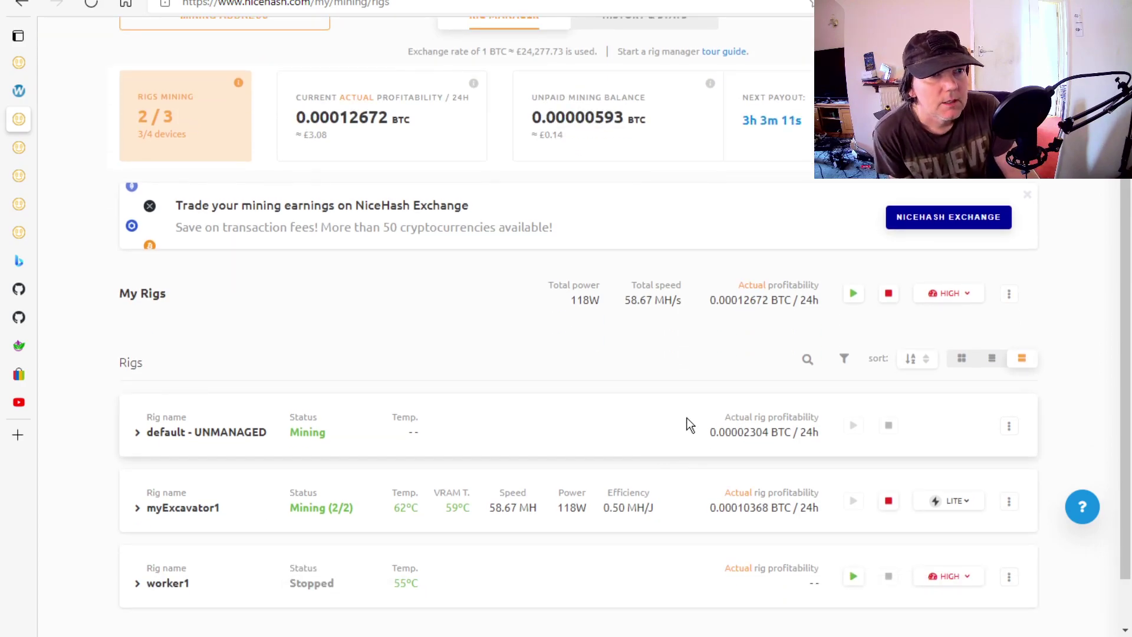
pyautogui.scroll(-1, 688, 420)
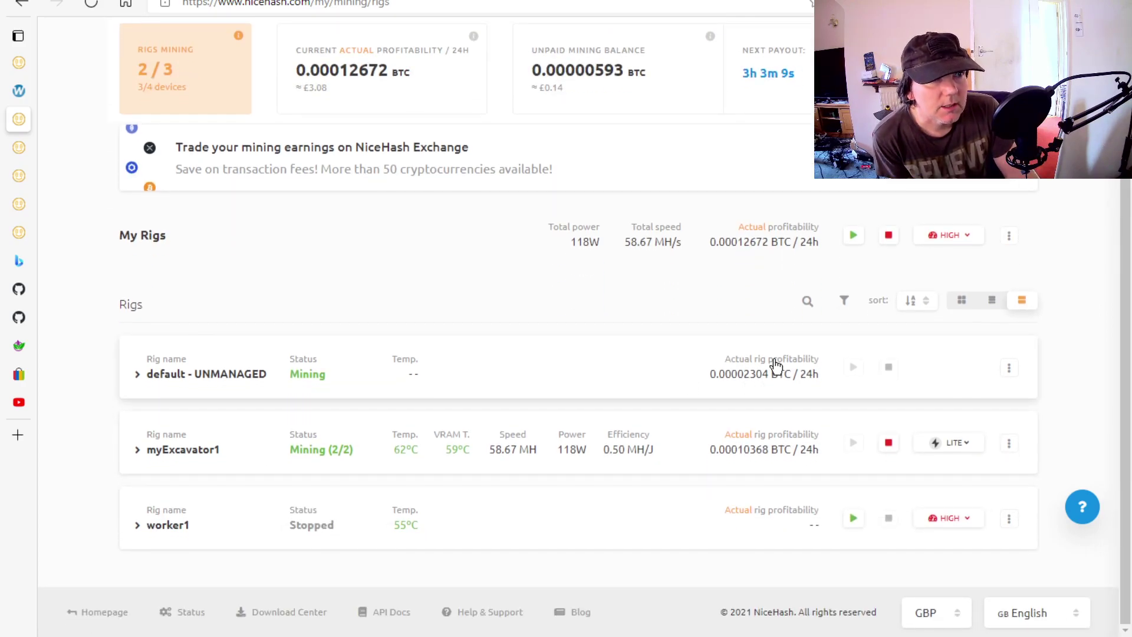
pyautogui.click(745, 368)
pyautogui.click(745, 368)
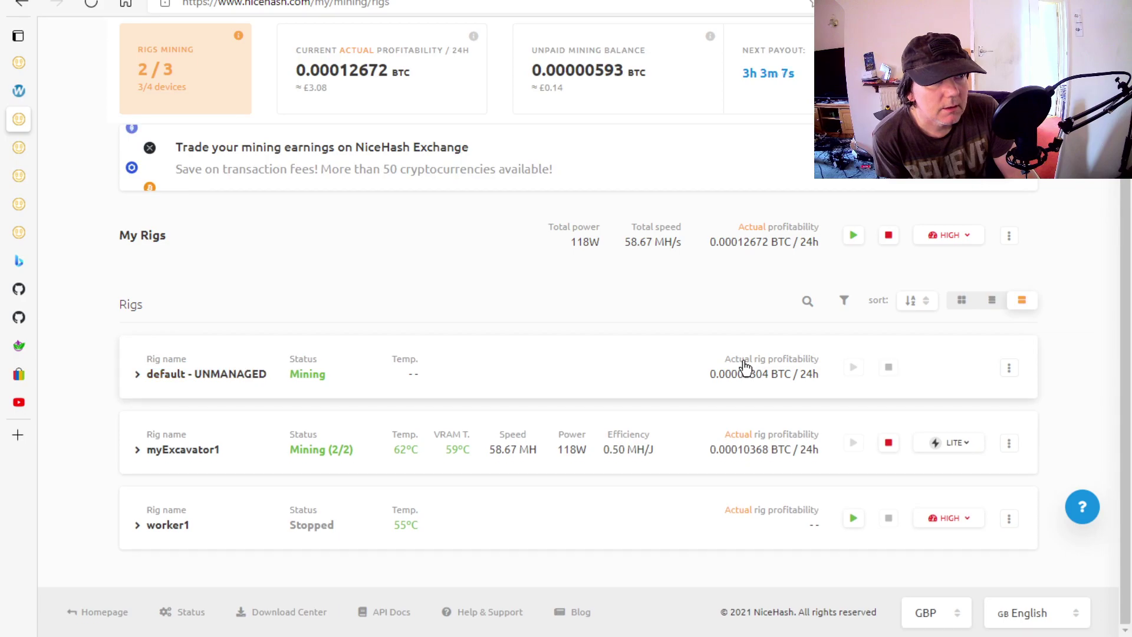
pyautogui.click(743, 448)
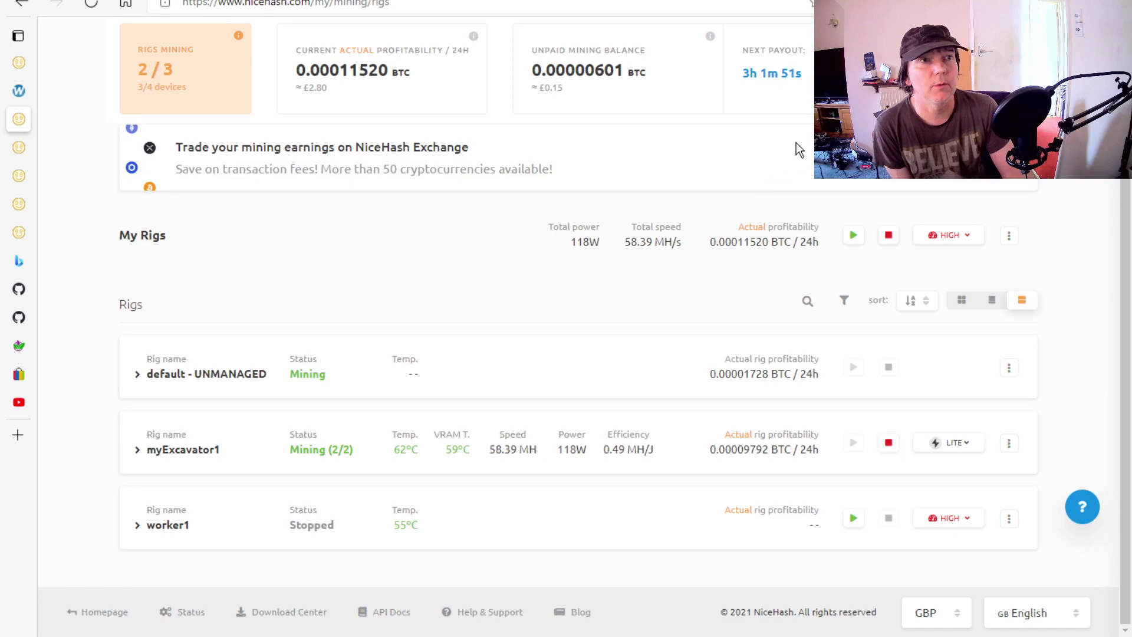
pyautogui.scroll(3, 566, 354)
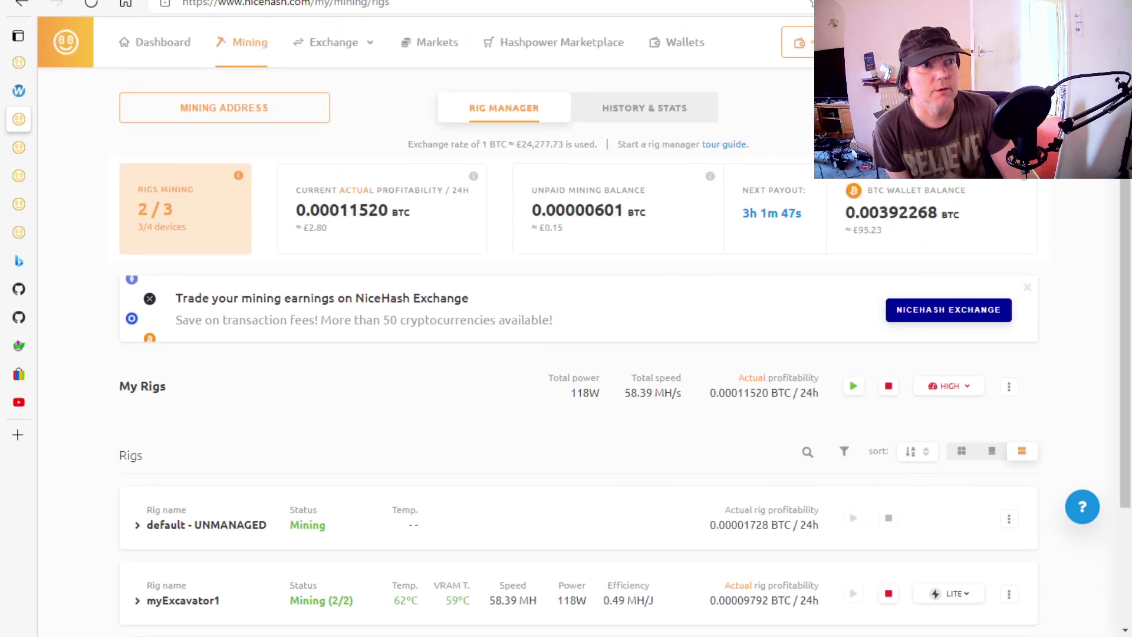
# - Open the NiceHash blog post on what Ergo is and what changed in Autolykos, and skim its introduction
pyautogui.click(800, 43)
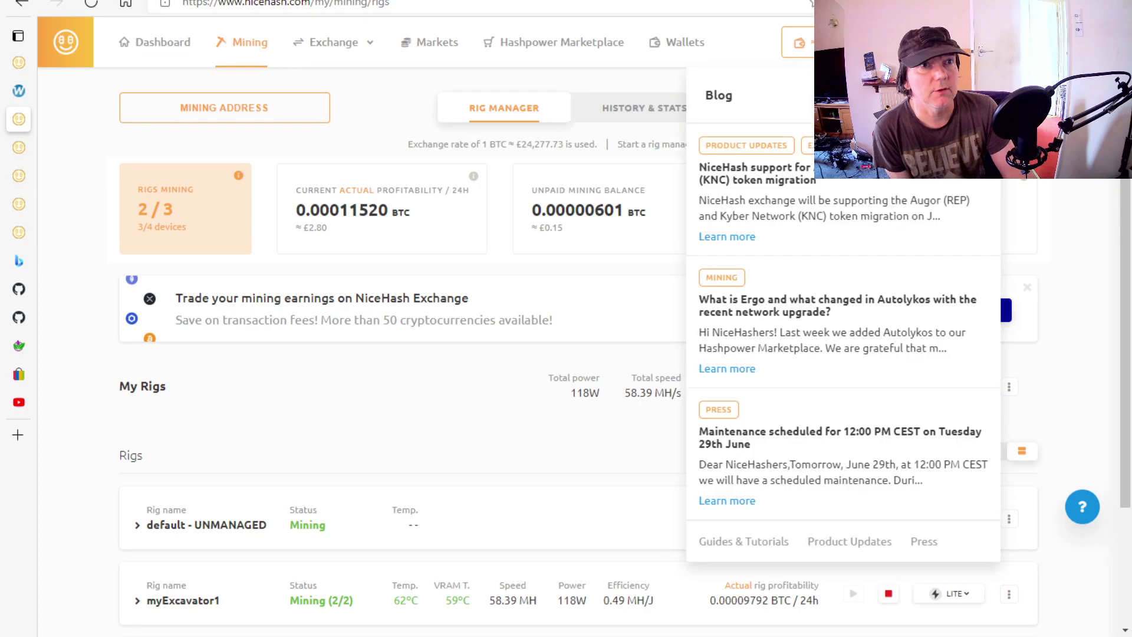
pyautogui.click(820, 319)
pyautogui.scroll(-15, 630, 430)
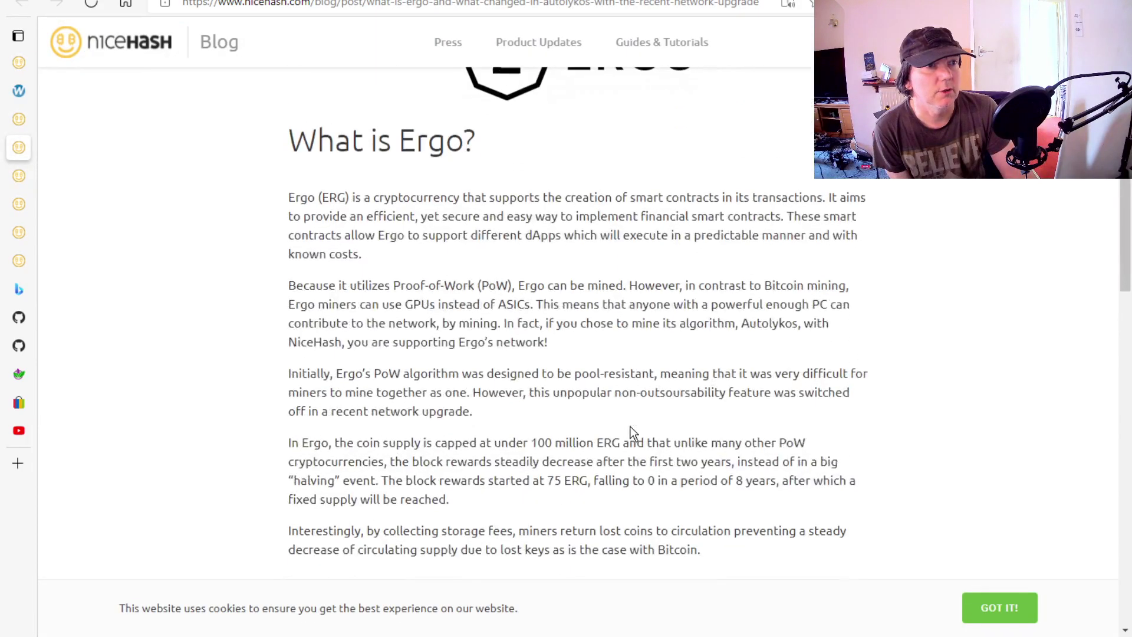
pyautogui.scroll(12, 629, 430)
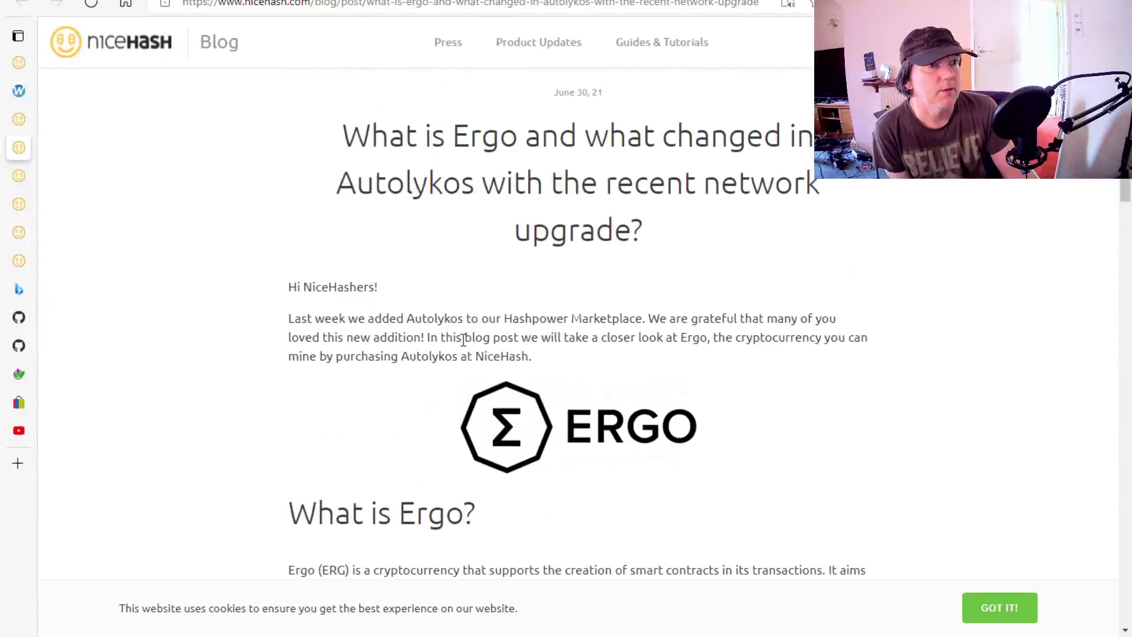
pyautogui.scroll(-6, 466, 341)
pyautogui.moveTo(11, 153)
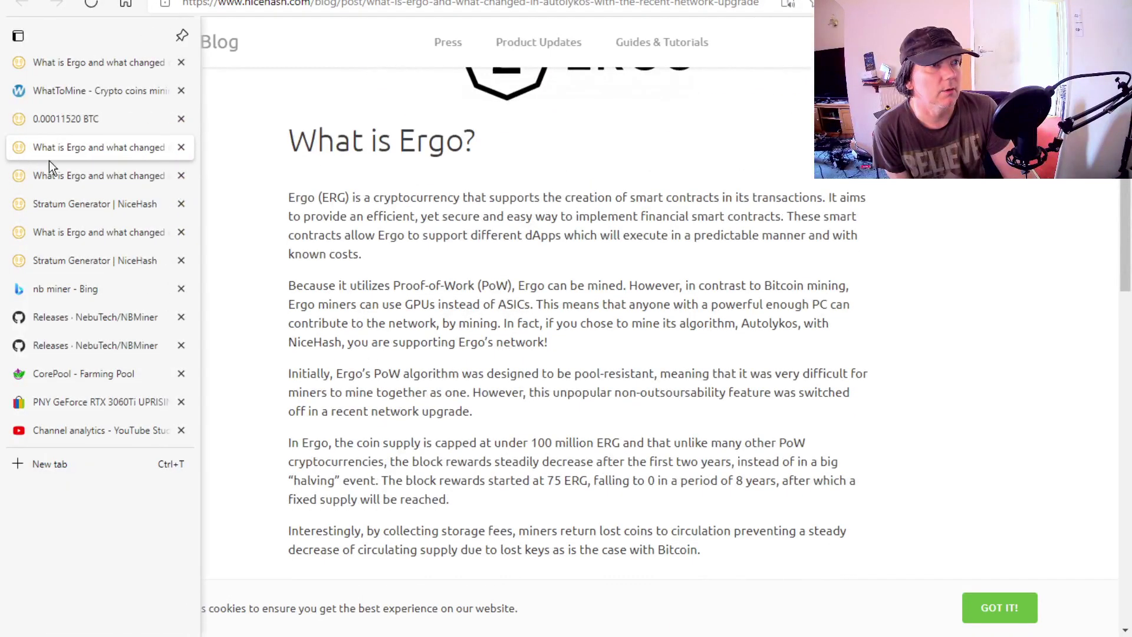
pyautogui.click(91, 316)
pyautogui.click(55, 290)
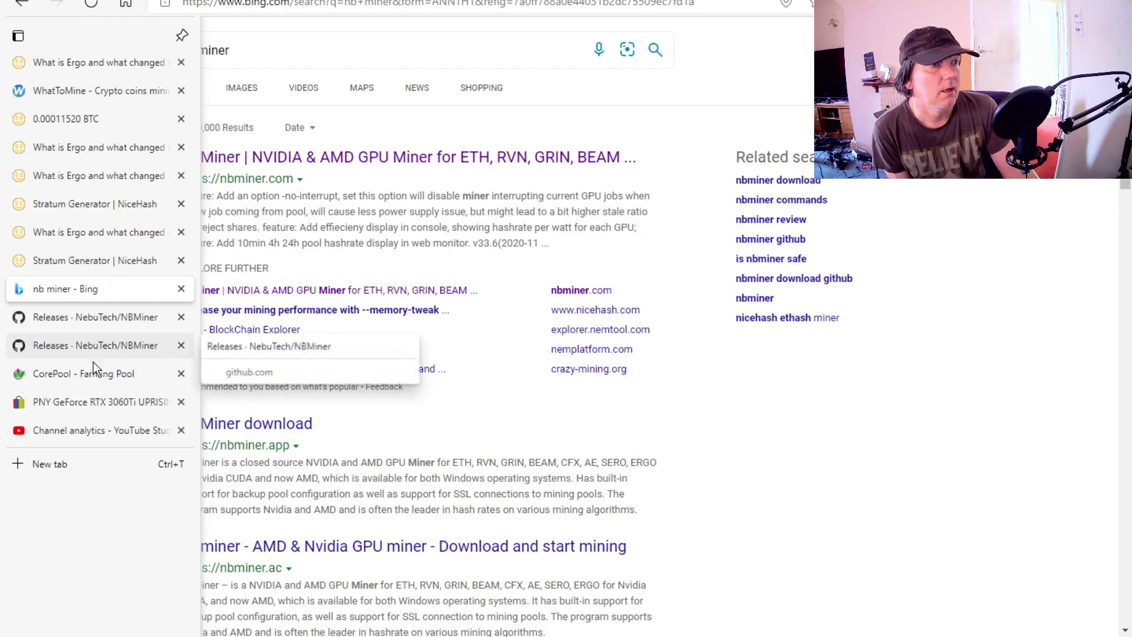
pyautogui.click(93, 429)
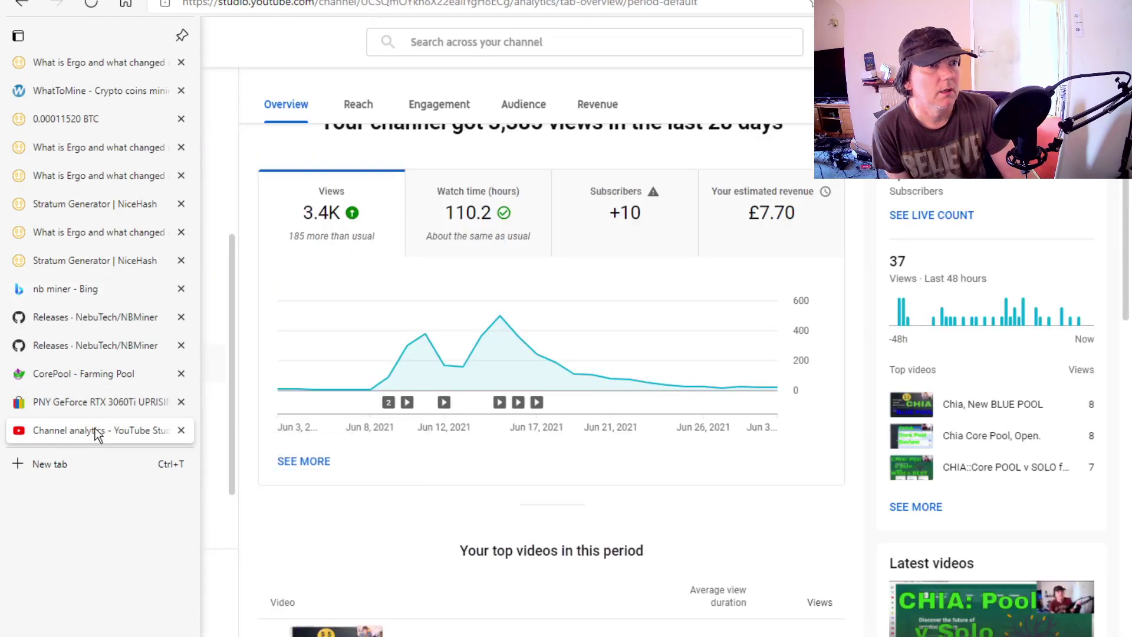
pyautogui.moveTo(496, 317)
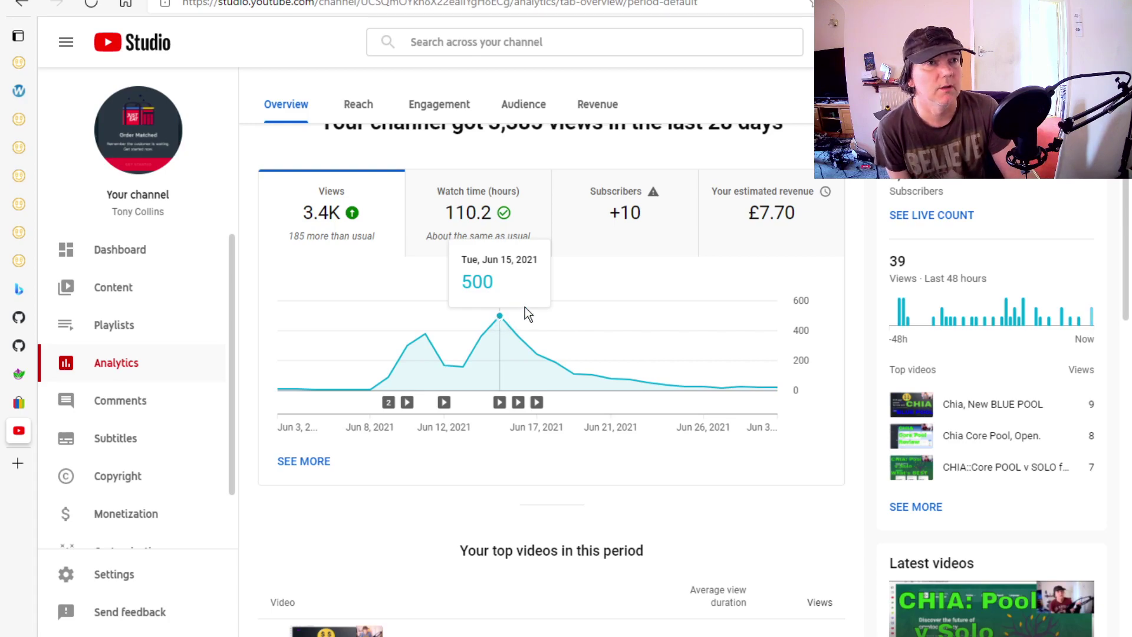
# - Switch to the Flax app to check its farm overview, and return to the YouTube Studio channel analytics
pyautogui.moveTo(754, 230)
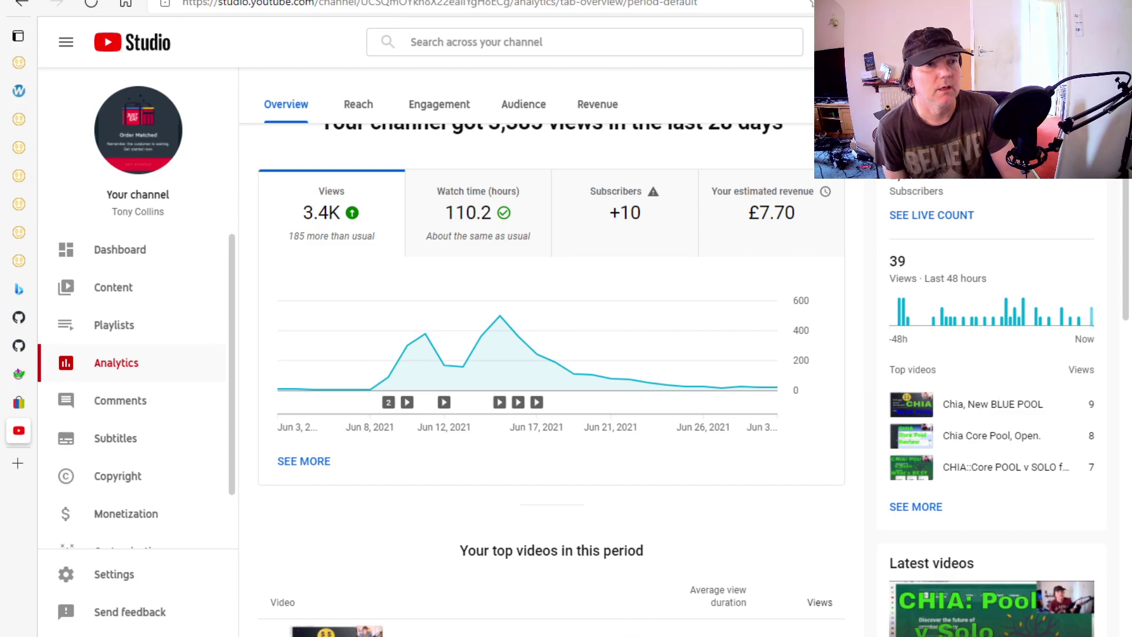
pyautogui.hotkey('alt', 'Tab')
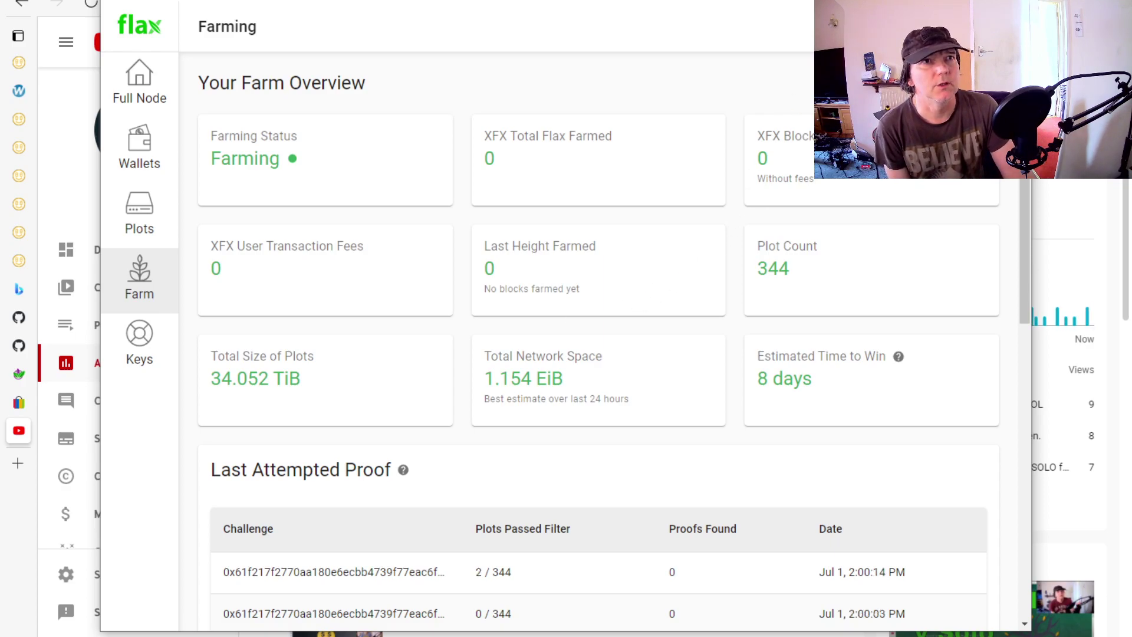
pyautogui.hotkey('alt', 'Tab')
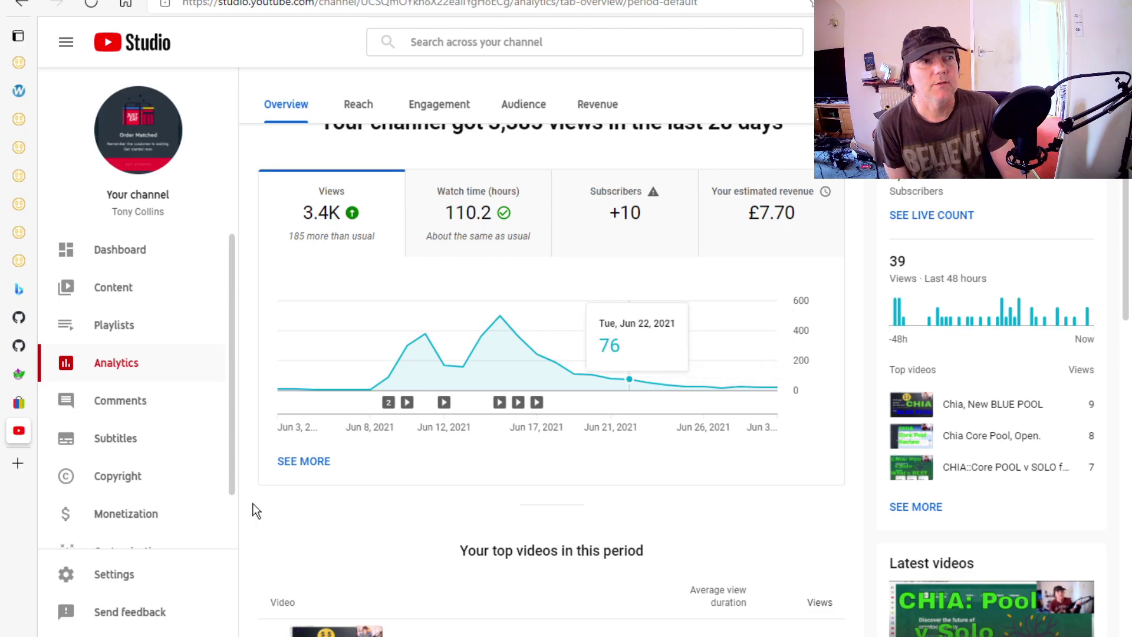
# - Return to the NiceHash rig manager to review each rig's status and actual profitability, and dismiss the Microsoft Edge advertisement notification
pyautogui.moveTo(37, 254)
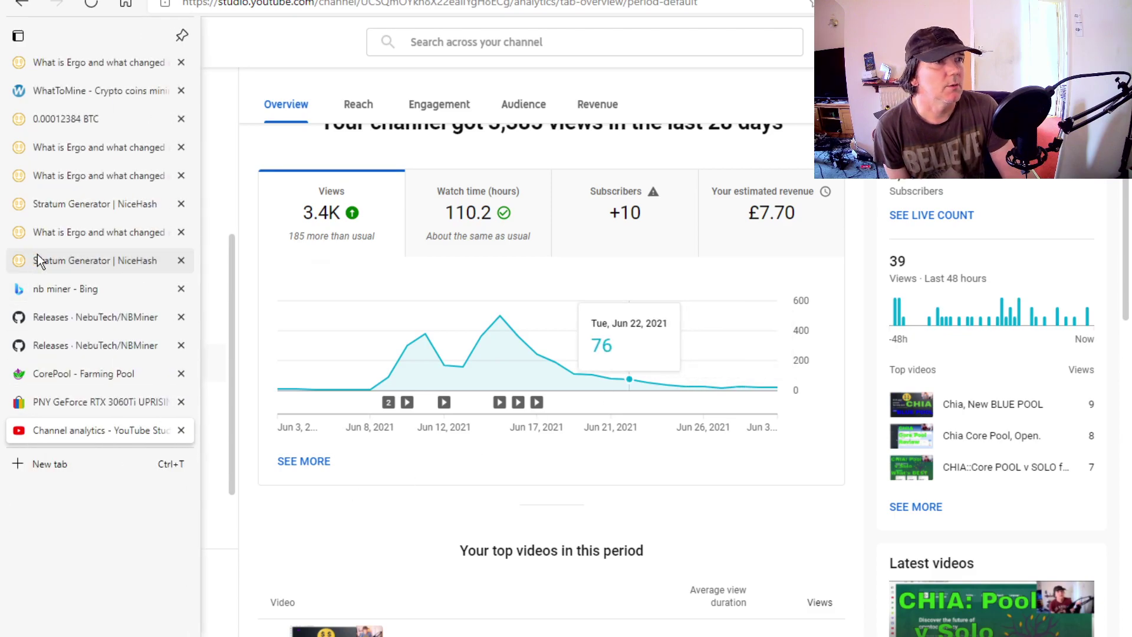
pyautogui.click(78, 202)
pyautogui.click(70, 177)
pyautogui.click(85, 151)
pyautogui.click(89, 127)
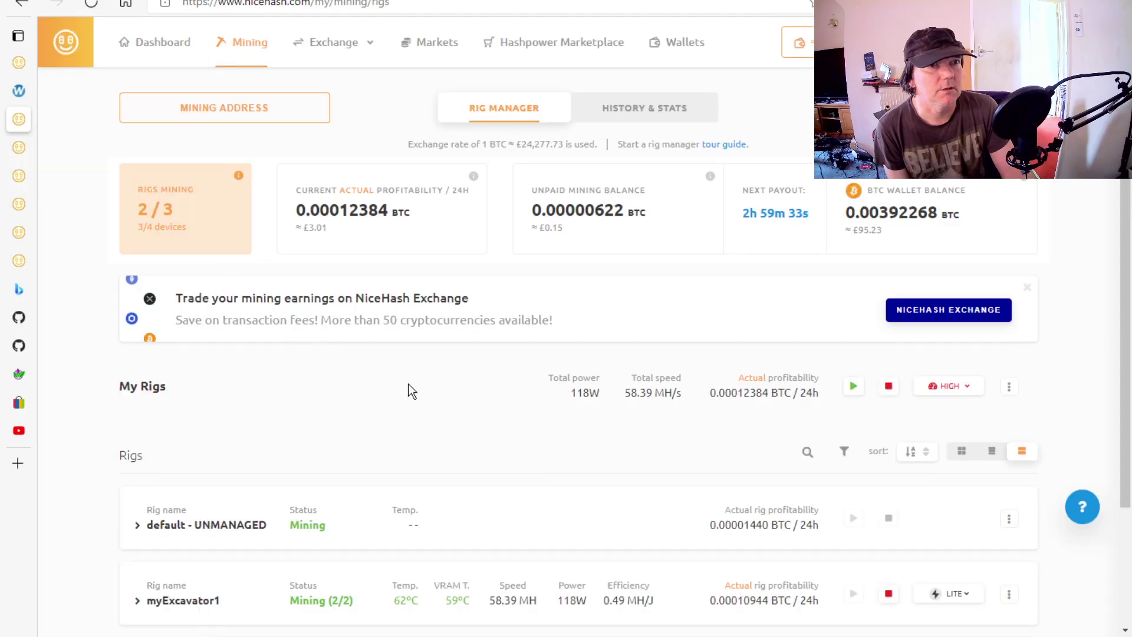
pyautogui.scroll(-2, 699, 492)
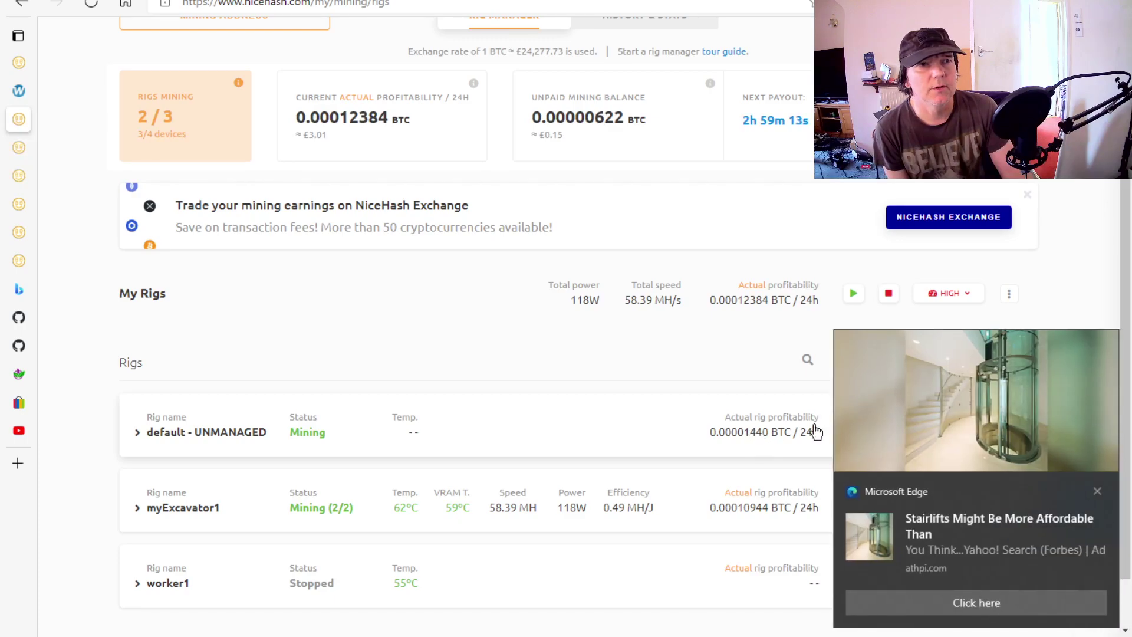
pyautogui.click(1097, 491)
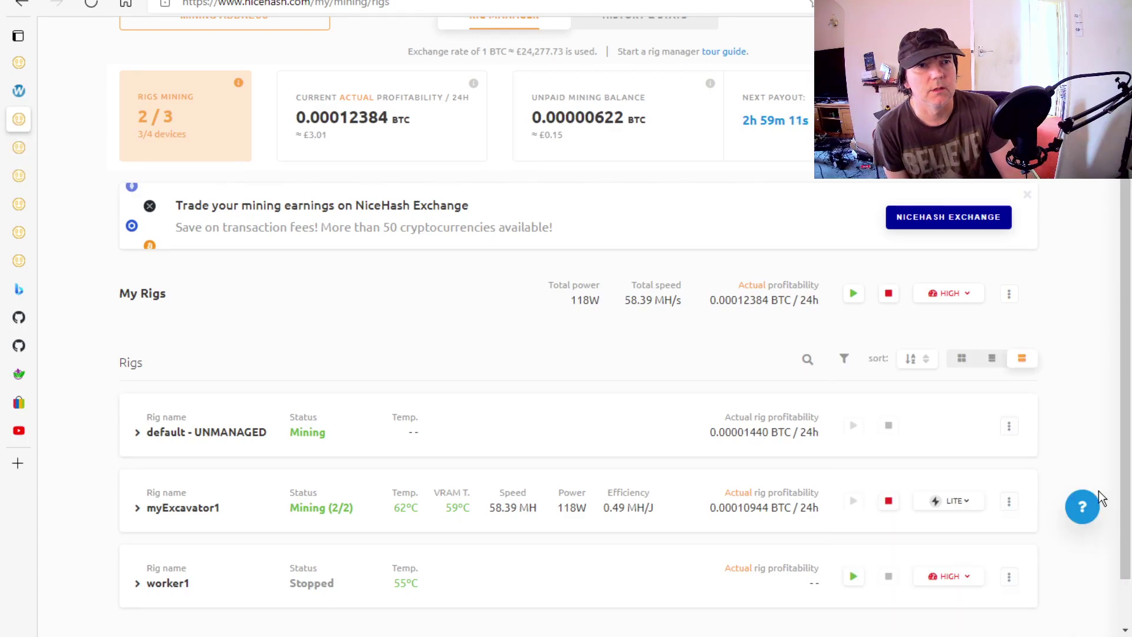